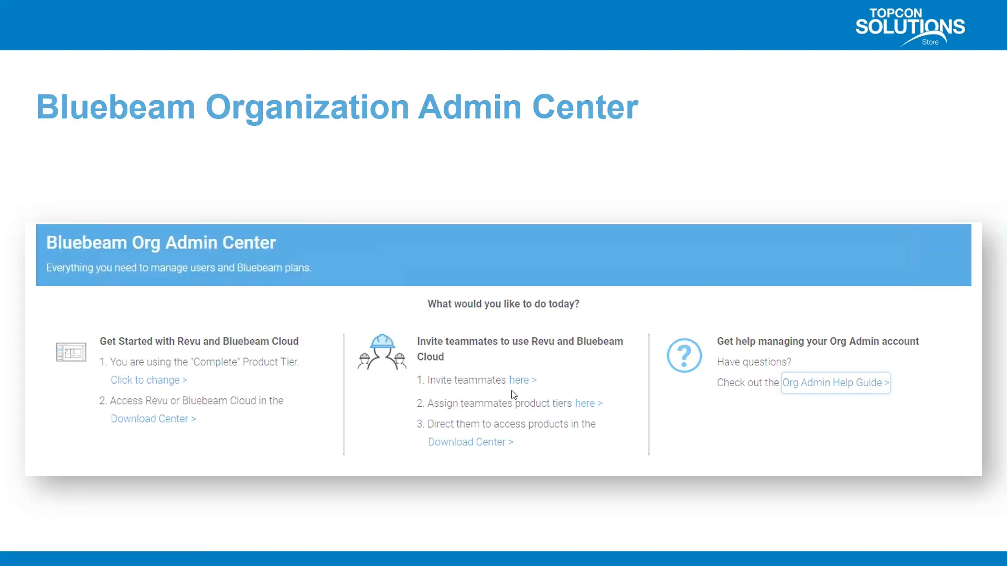
# Step: End the slideshow and switch to the Bluebeam Reseller Community page in Chrome
pyautogui.click(513, 394)
pyautogui.press('Escape')
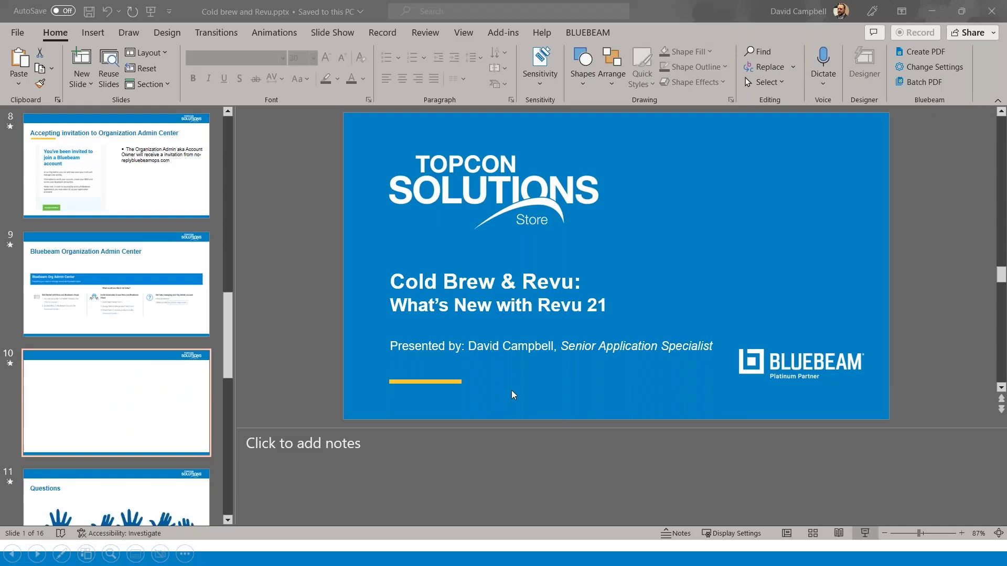
pyautogui.hotkey('alt', 'Tab')
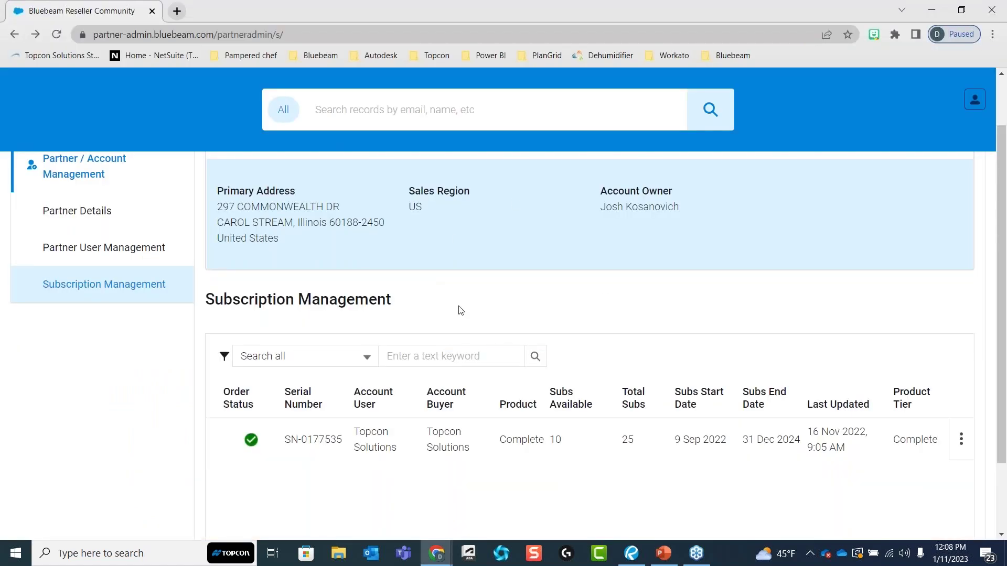
pyautogui.scroll(2, 462, 312)
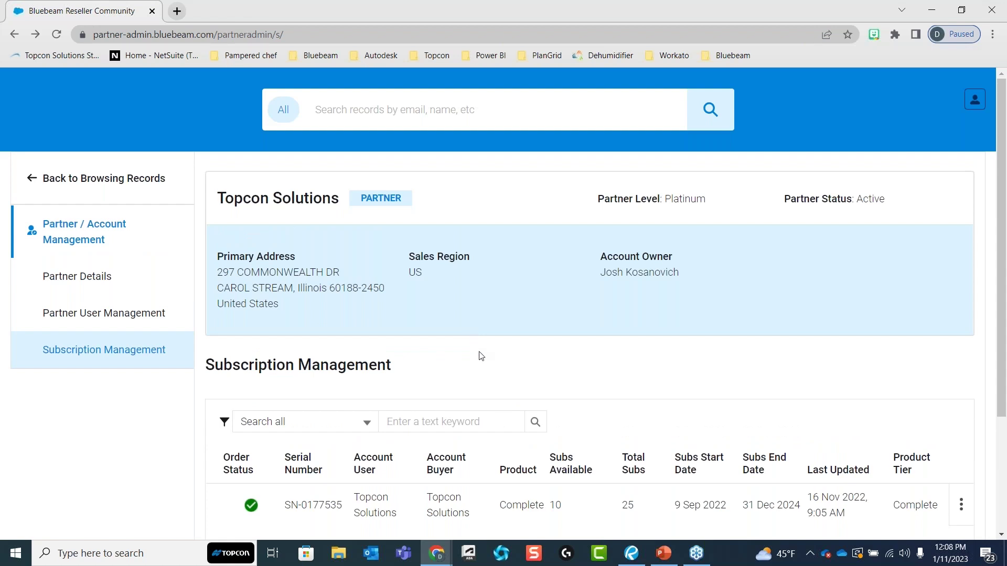
pyautogui.scroll(-1, 624, 371)
pyautogui.scroll(1, 599, 360)
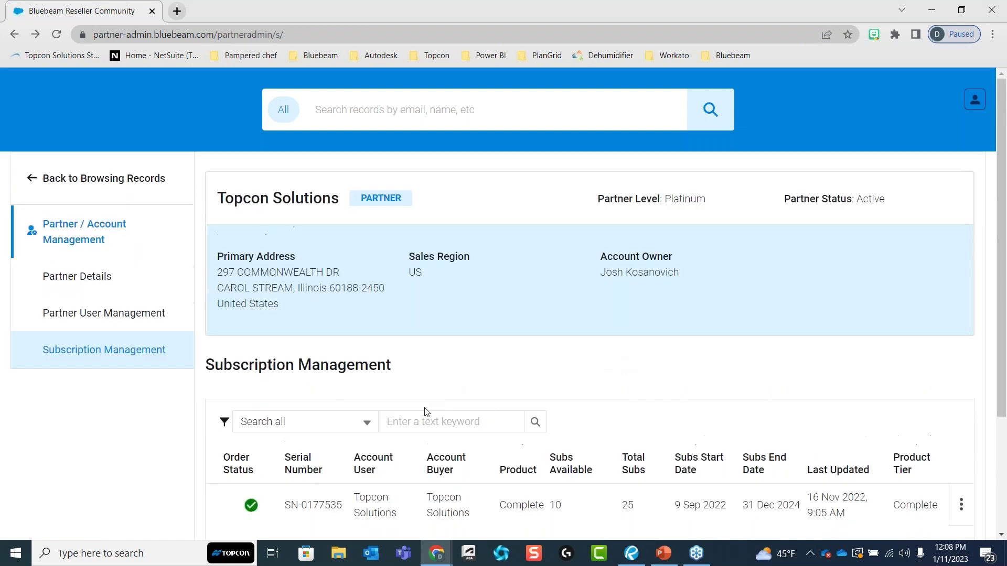
# Step: Open Partner User Management and clear the keyword filter from the user overview
pyautogui.click(109, 292)
pyautogui.click(136, 320)
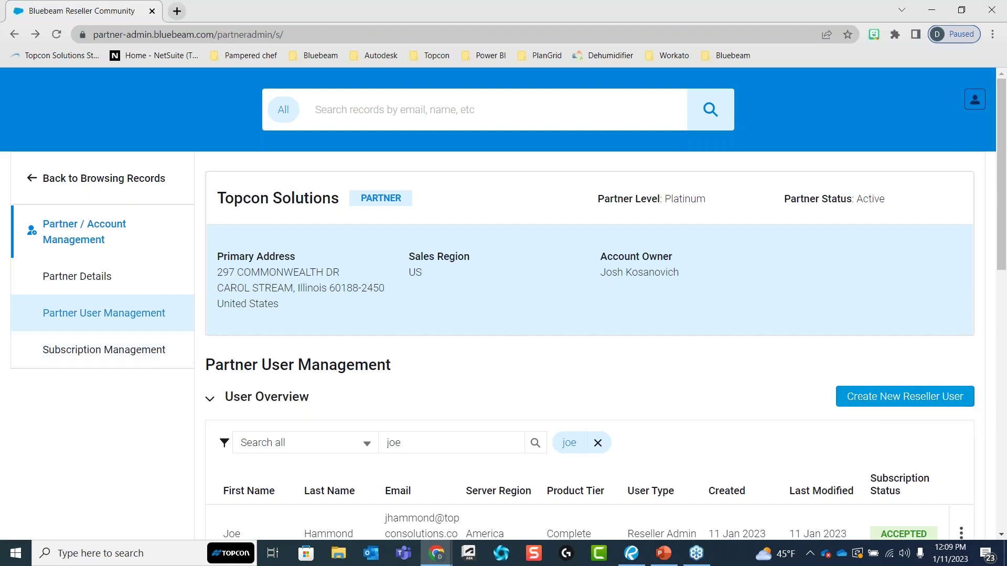
pyautogui.scroll(-1, 791, 362)
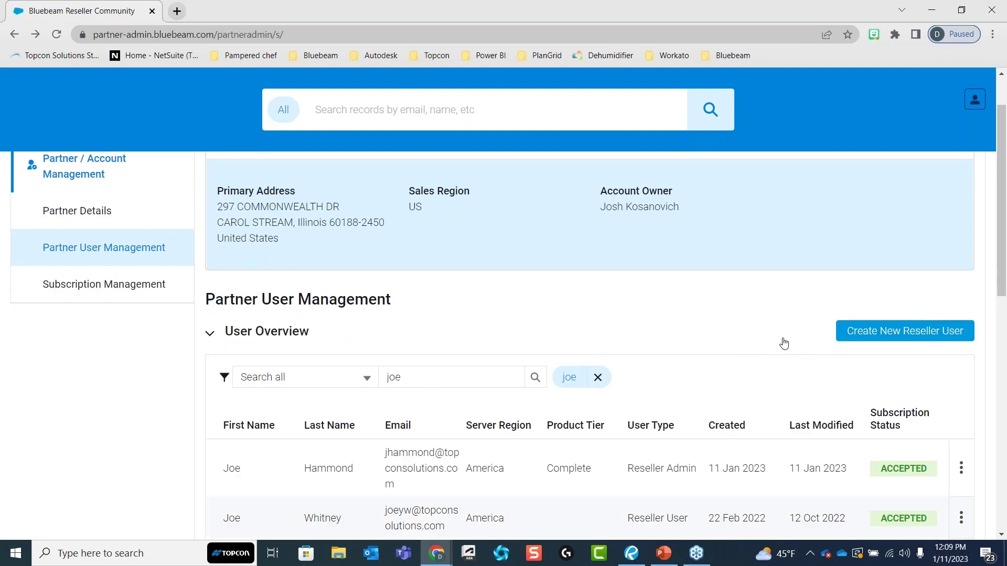
pyautogui.scroll(1, 109, 235)
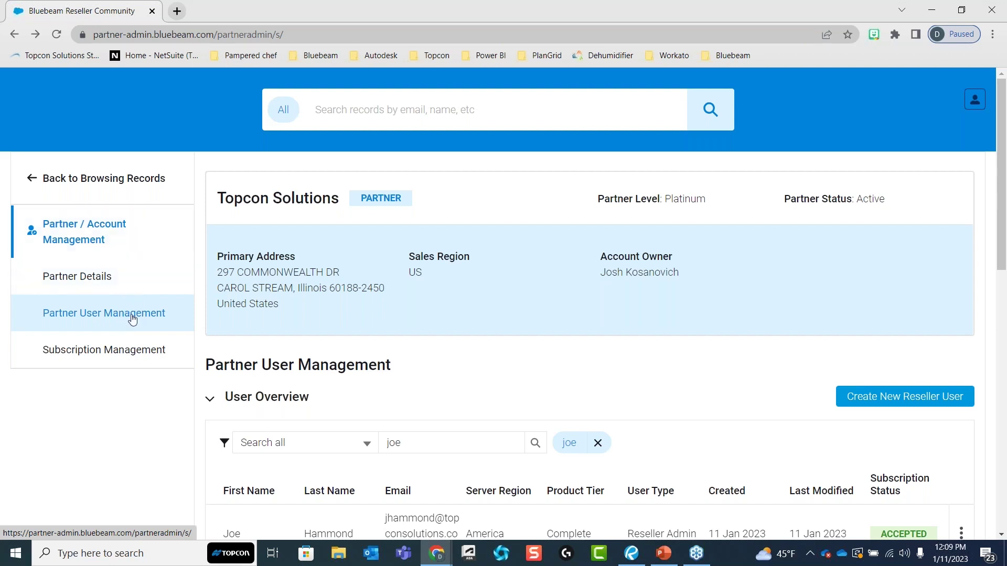
pyautogui.click(116, 323)
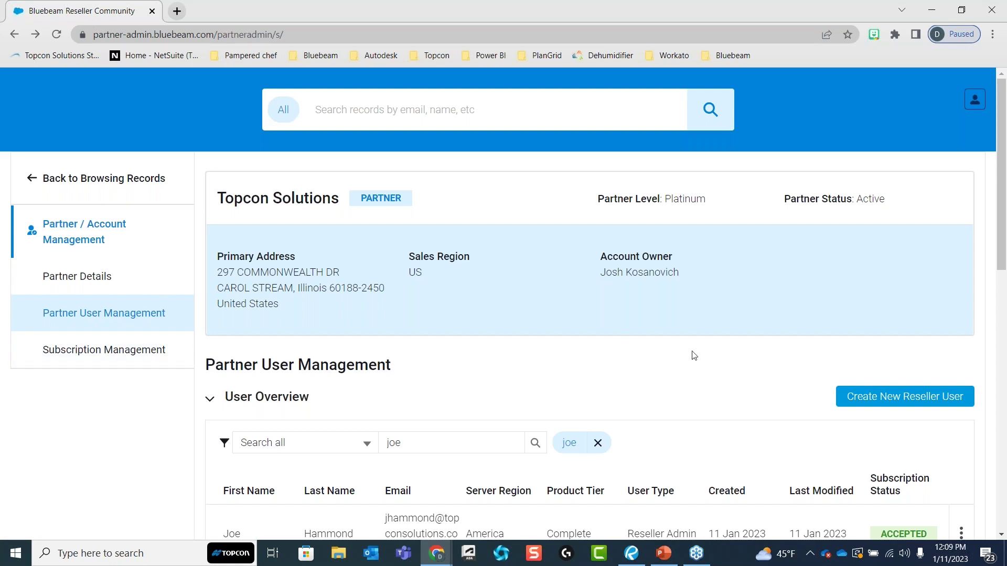
pyautogui.scroll(-1, 693, 353)
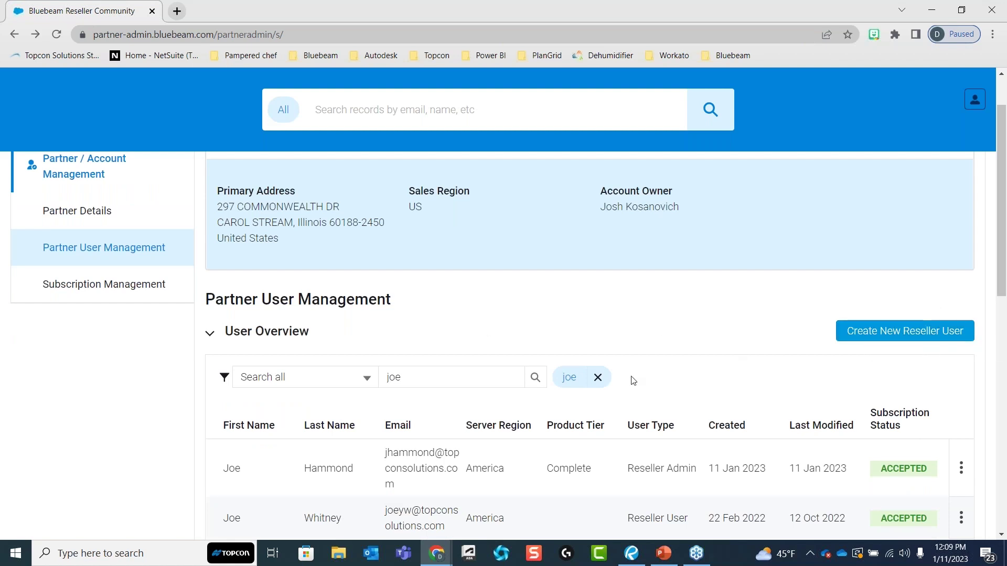
pyautogui.click(598, 378)
# Step: Examine the user type choices and contact fields in the new reseller user form, and close it without saving
pyautogui.click(924, 340)
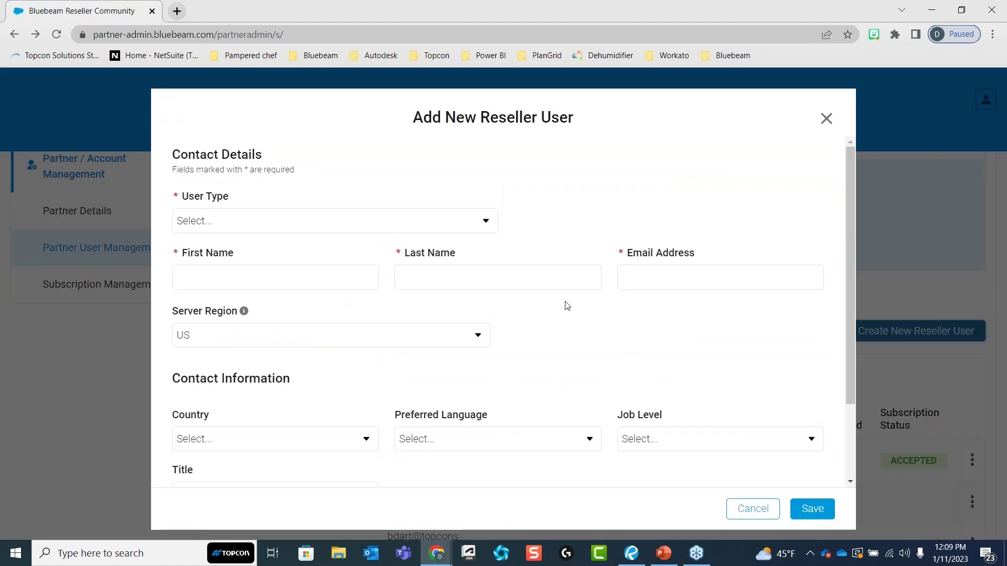
pyautogui.click(254, 216)
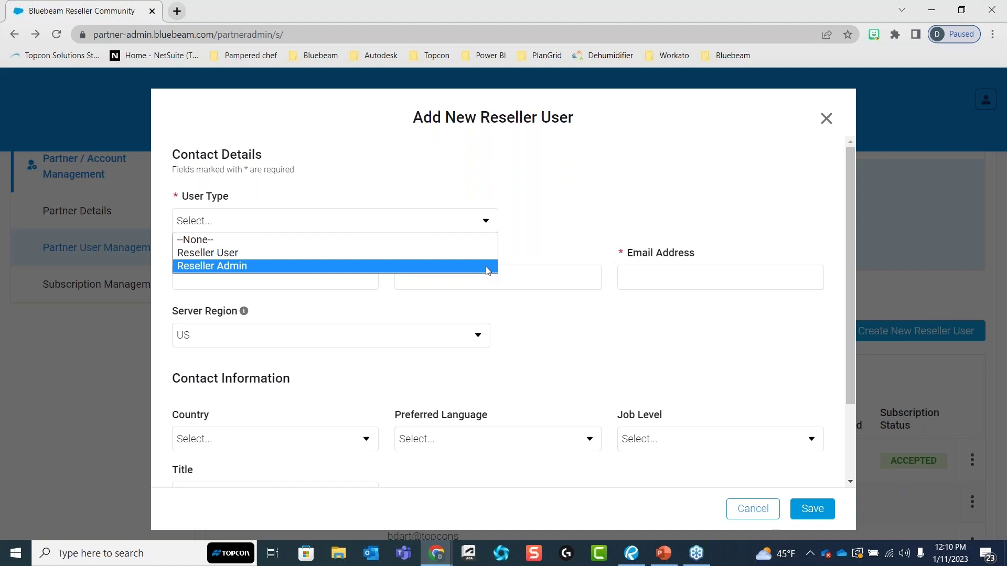
pyautogui.click(466, 268)
pyautogui.click(401, 261)
pyautogui.scroll(-2, 525, 285)
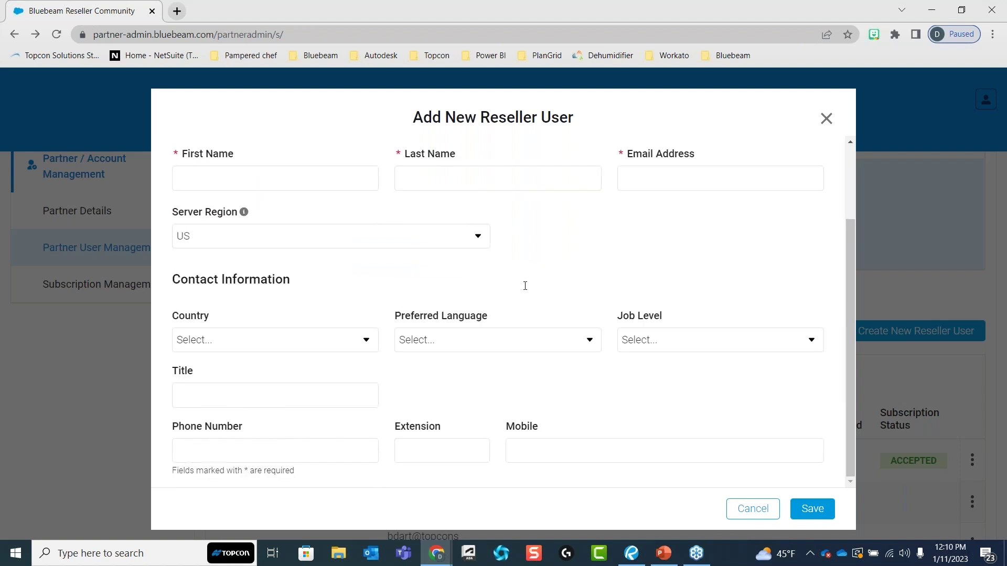
pyautogui.click(826, 118)
# Step: Browse the reseller user list and go to its second page
pyautogui.scroll(-1, 845, 310)
pyautogui.scroll(-1, 834, 348)
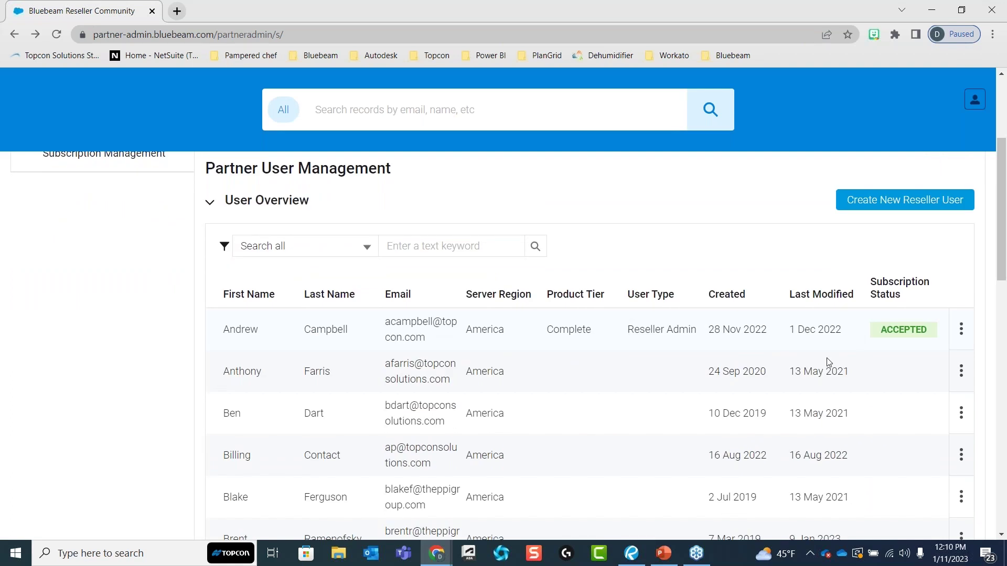
pyautogui.scroll(-3, 860, 386)
pyautogui.scroll(-6, 803, 461)
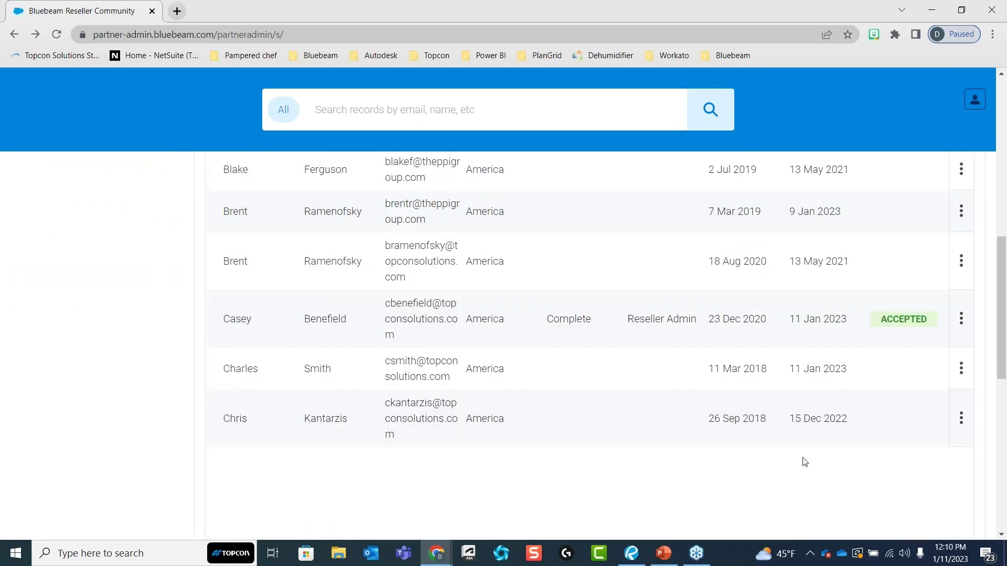
pyautogui.click(835, 314)
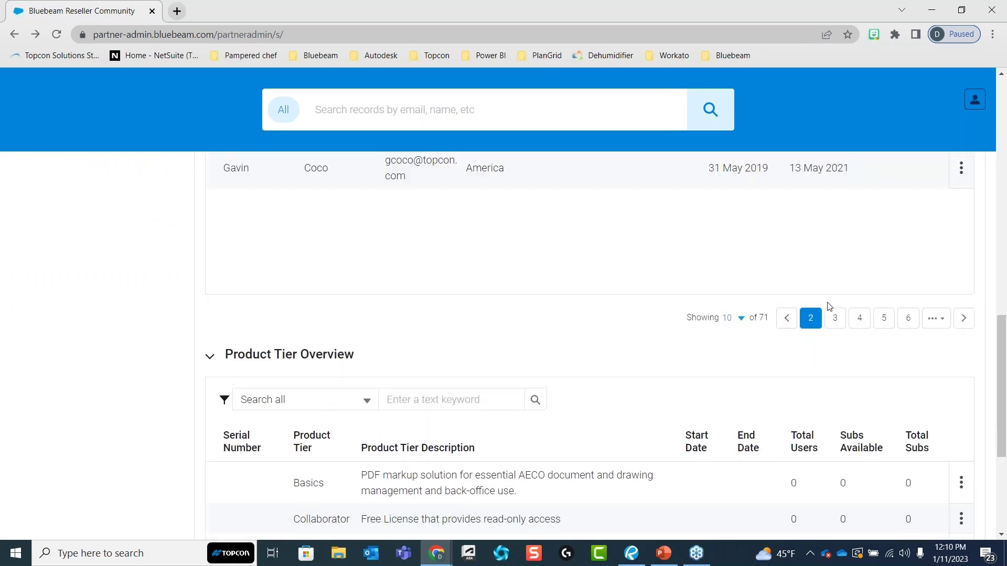
pyautogui.scroll(7, 880, 341)
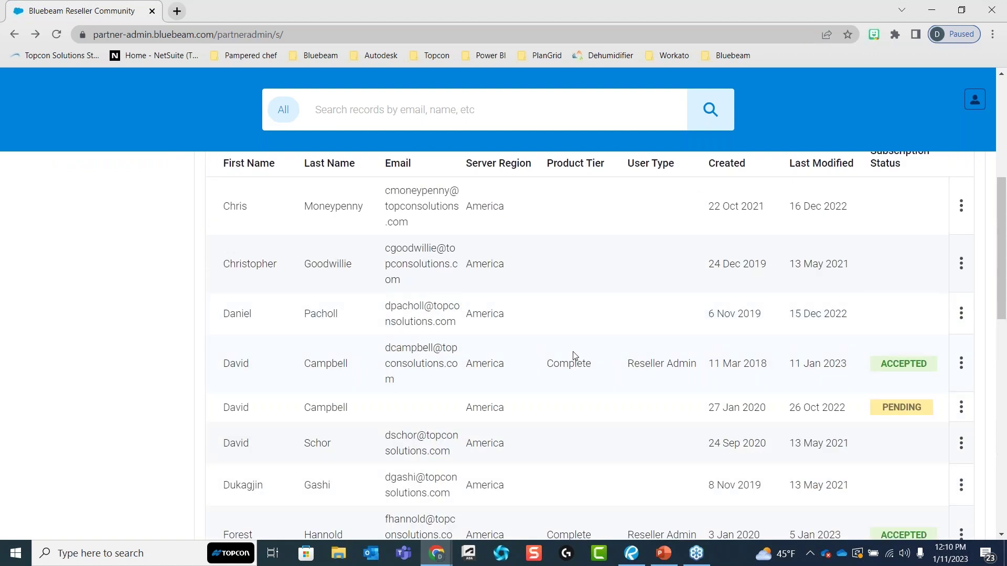
# Step: Examine the product tier options for the user with the pending invitation, and close them without saving
pyautogui.click(961, 407)
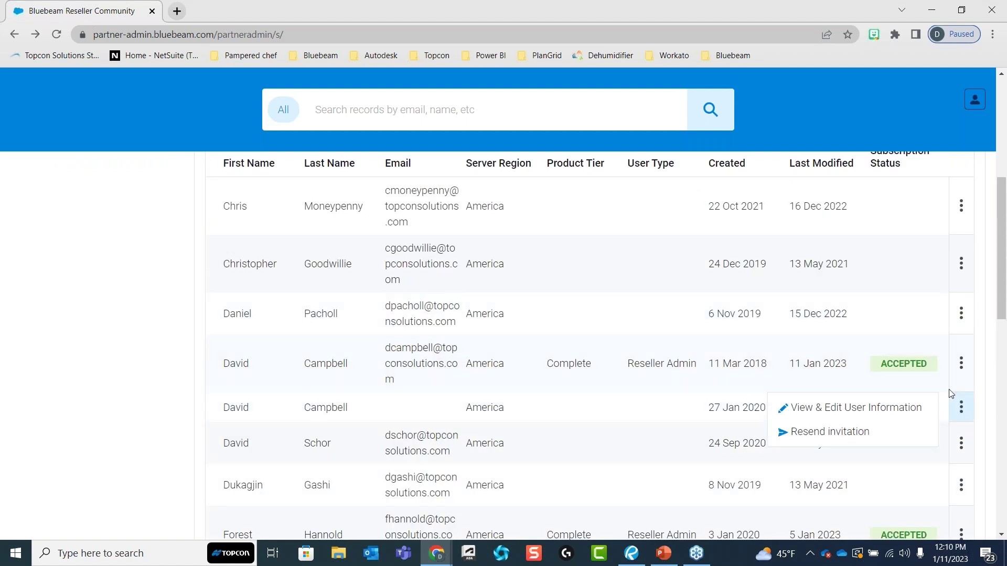
pyautogui.click(841, 408)
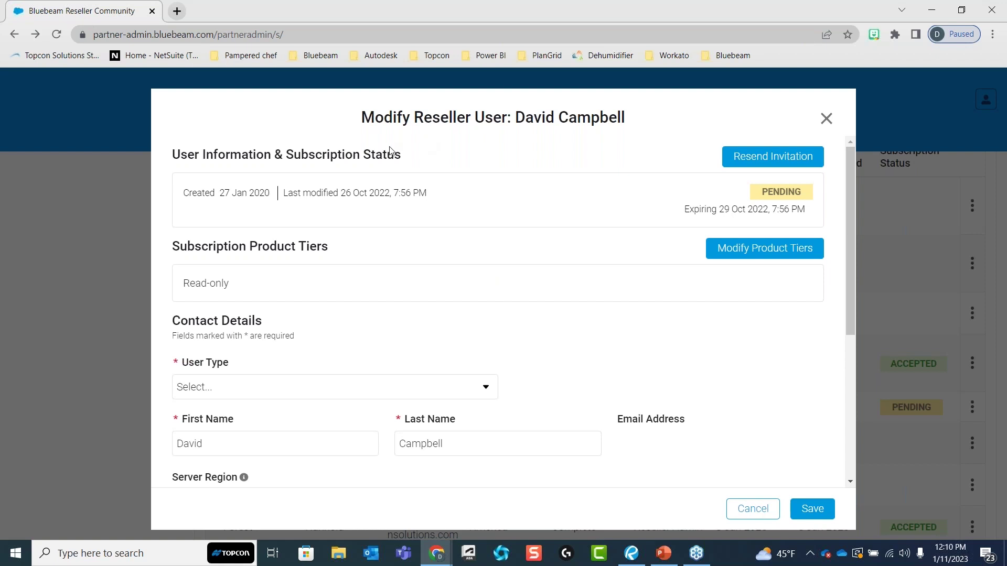
pyautogui.click(733, 251)
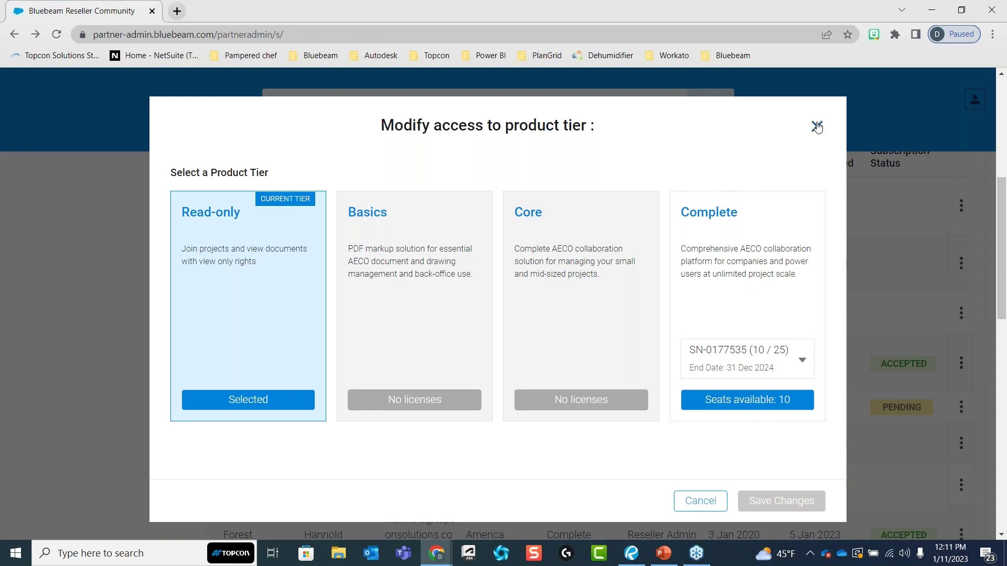
pyautogui.click(796, 403)
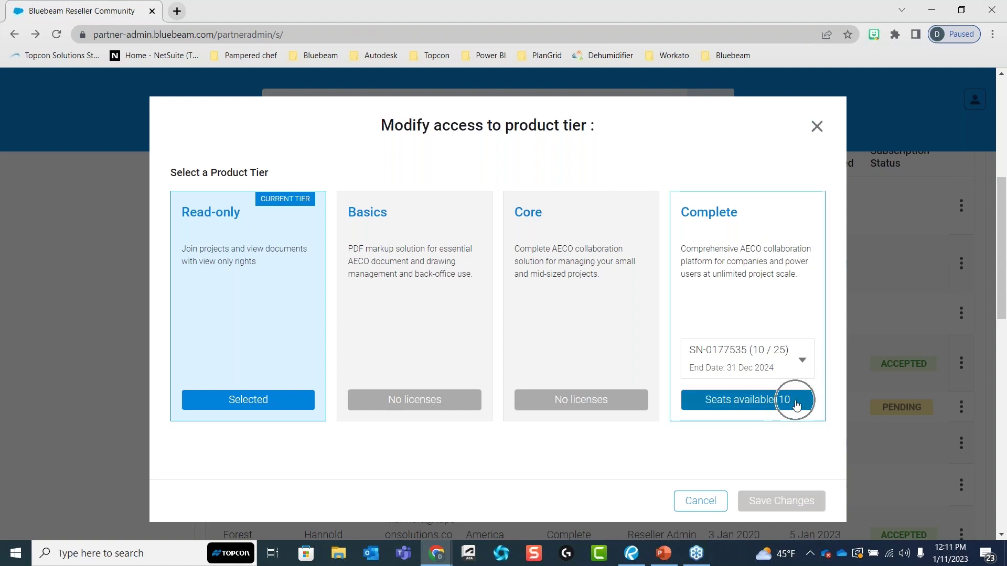
pyautogui.click(816, 126)
# Step: Open Subscription Management to view the partner's subscription entry
pyautogui.scroll(-4, 944, 357)
pyautogui.scroll(8, 944, 357)
pyautogui.scroll(3, 525, 335)
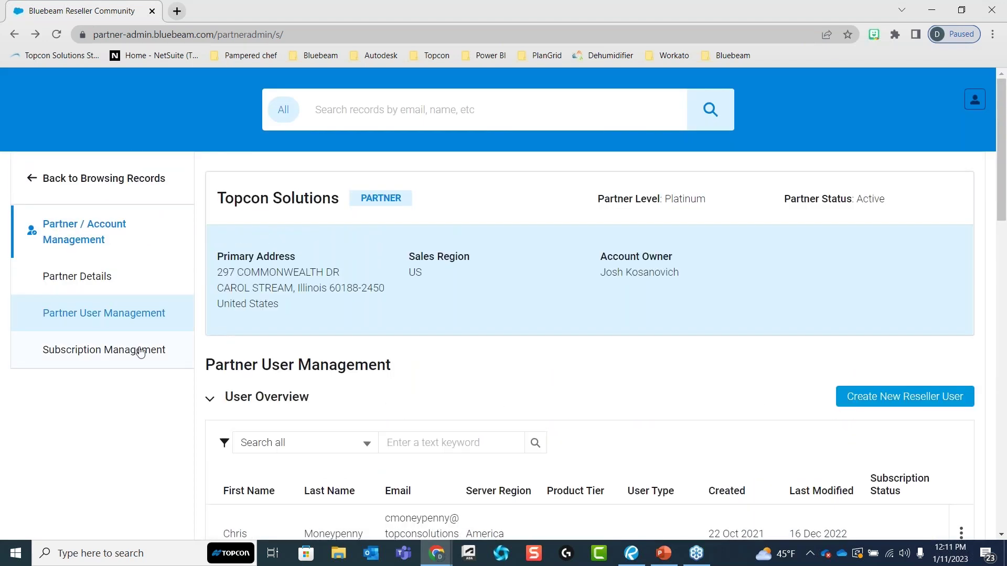
pyautogui.click(141, 352)
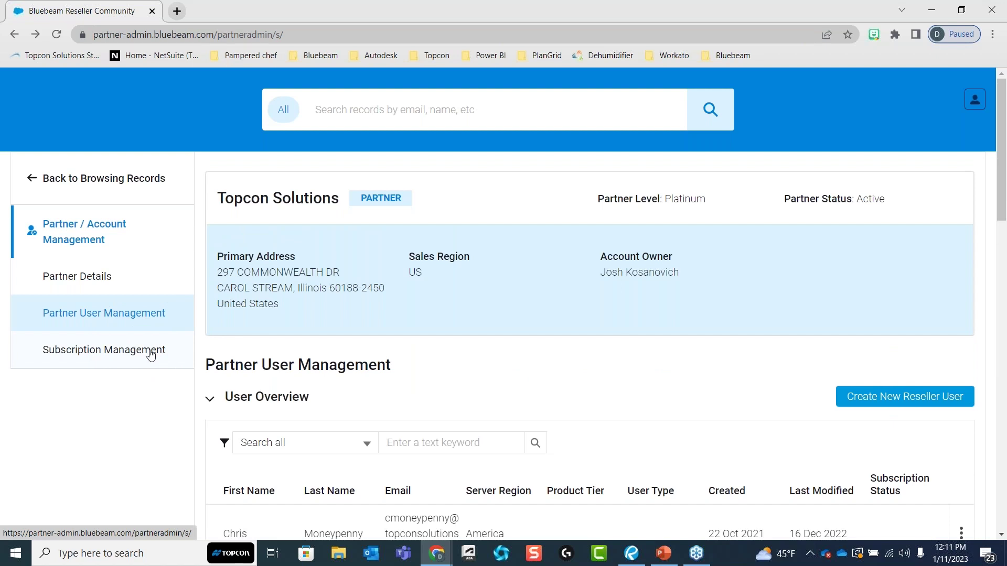
pyautogui.scroll(-1, 525, 350)
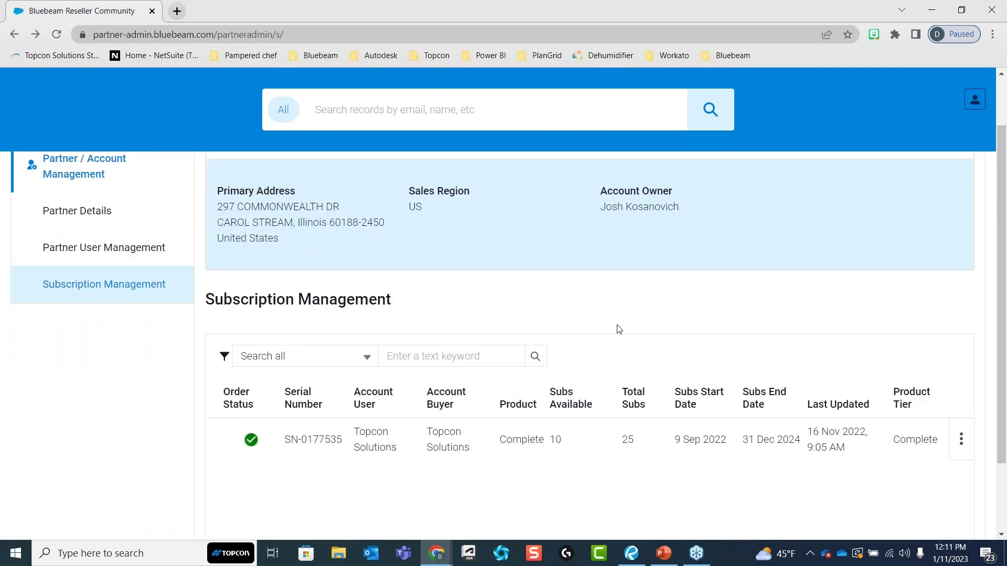
pyautogui.scroll(-1, 502, 331)
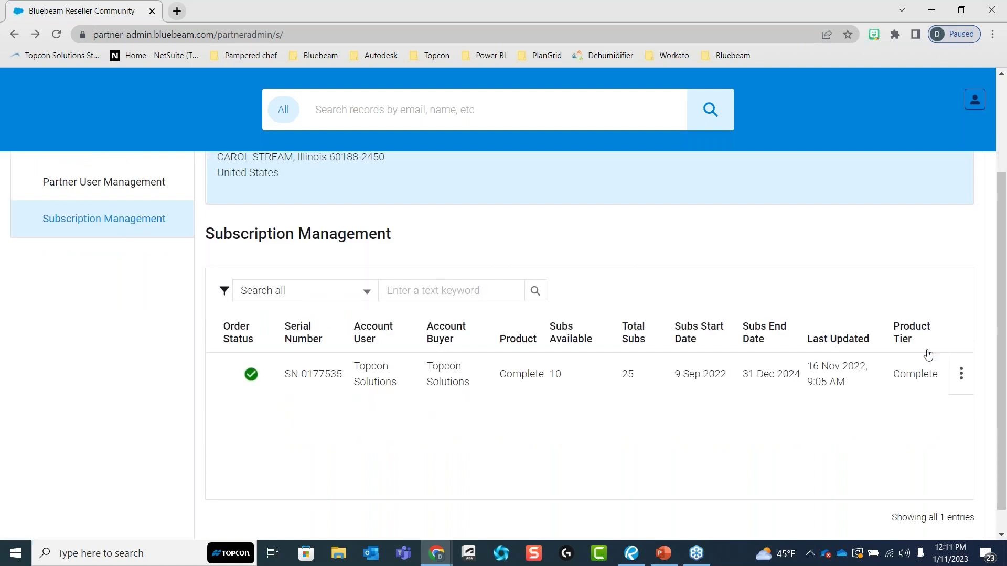
# Step: View the Complete tier's users for the subscription, collapse and re-expand the list, and close it
pyautogui.click(961, 374)
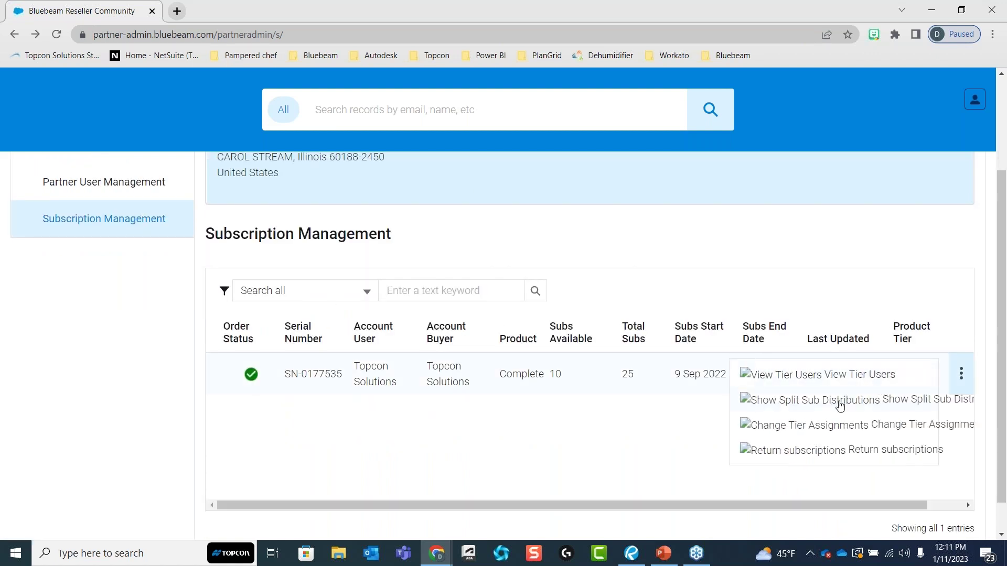
pyautogui.click(850, 375)
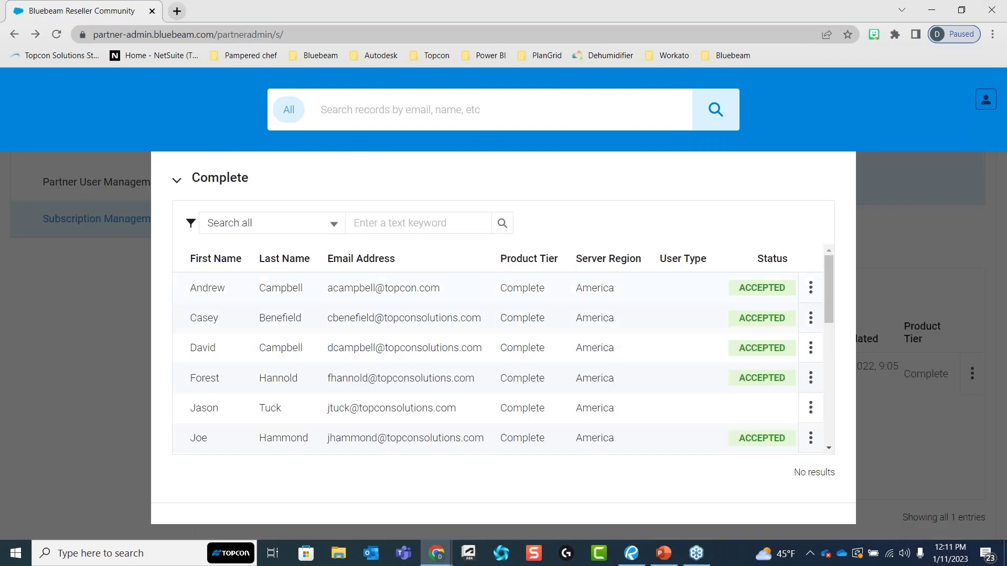
pyautogui.click(176, 181)
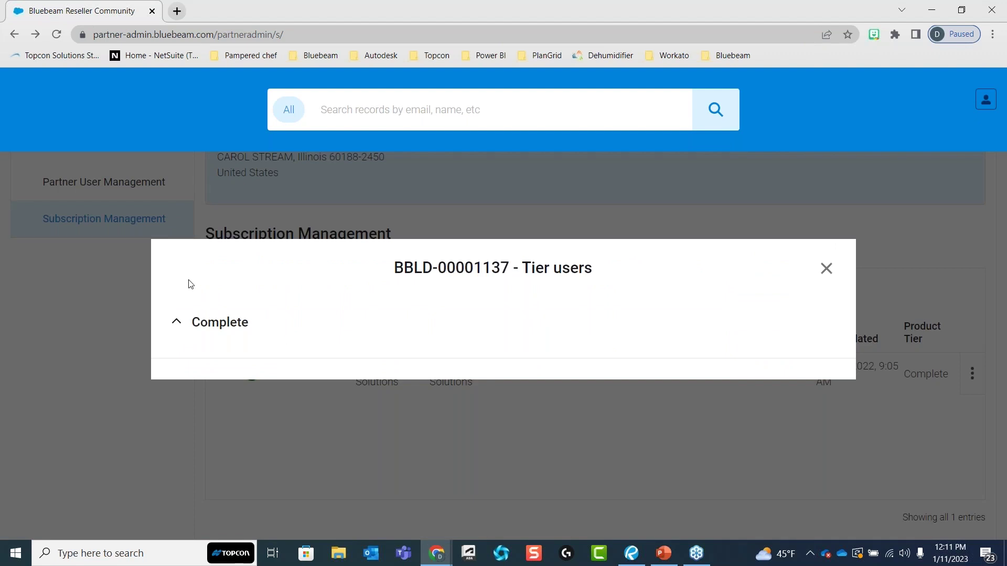
pyautogui.click(176, 323)
pyautogui.click(825, 268)
# Step: View the subscription's split sub distributions and close the list
pyautogui.click(961, 373)
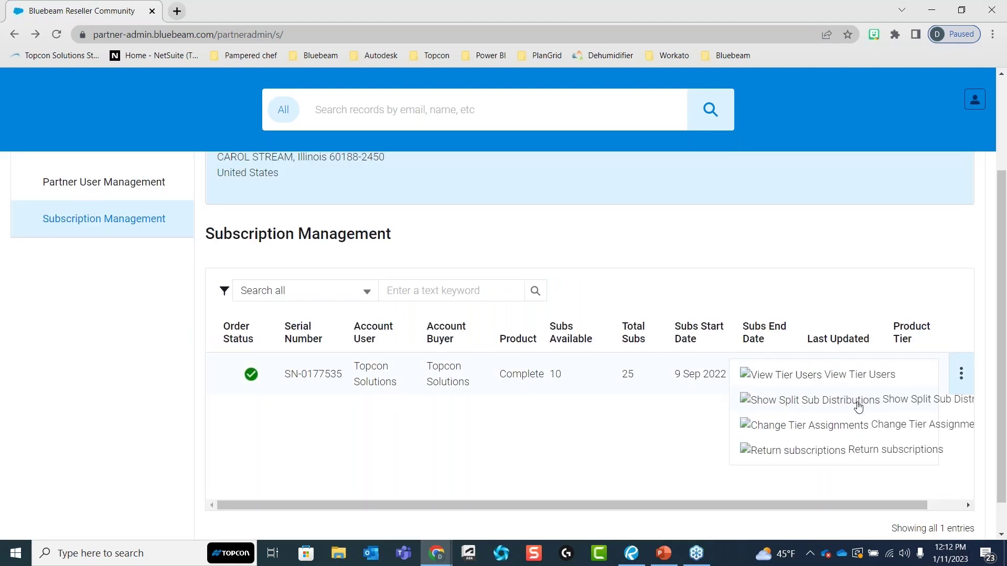
pyautogui.click(858, 401)
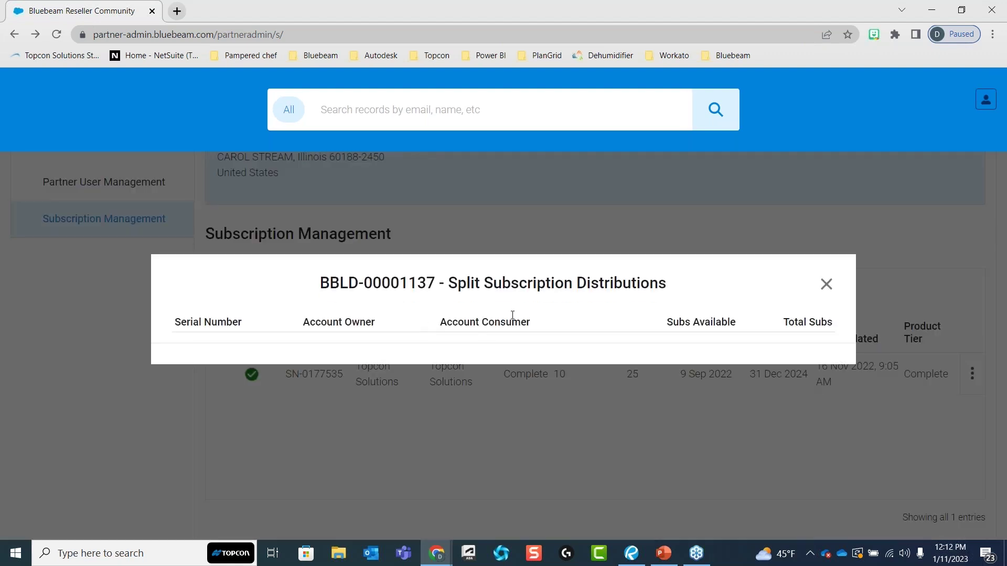
pyautogui.click(825, 289)
pyautogui.click(825, 289)
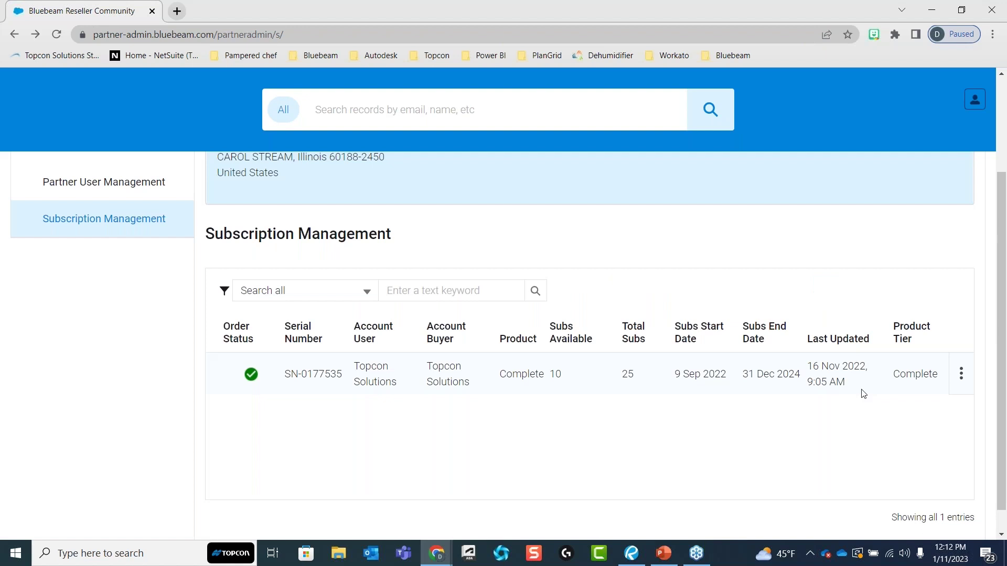
# Step: Change the subscription's tier assignments by adding the Core and Basics product tiers, and save
pyautogui.click(962, 380)
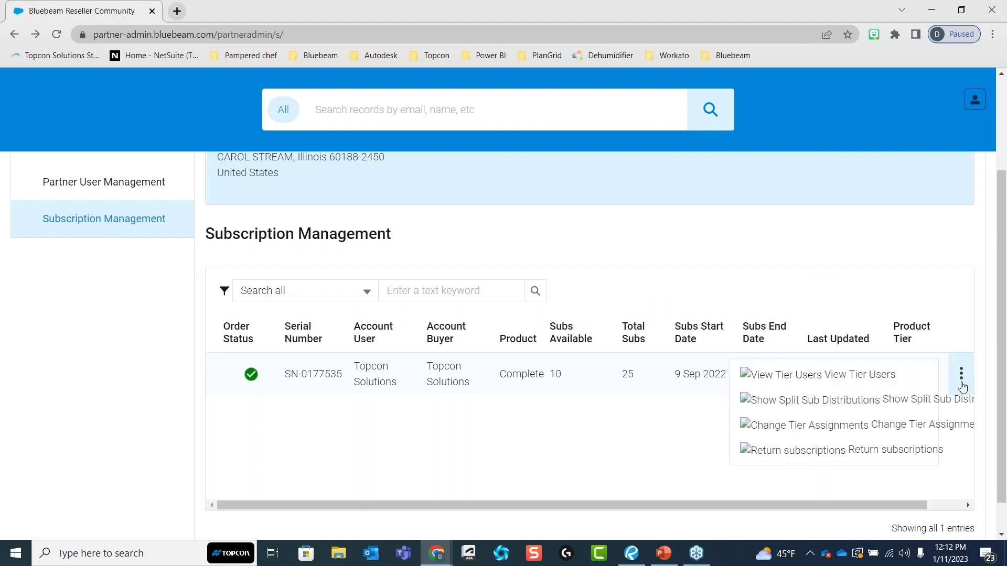
pyautogui.click(842, 429)
pyautogui.click(842, 429)
pyautogui.click(841, 430)
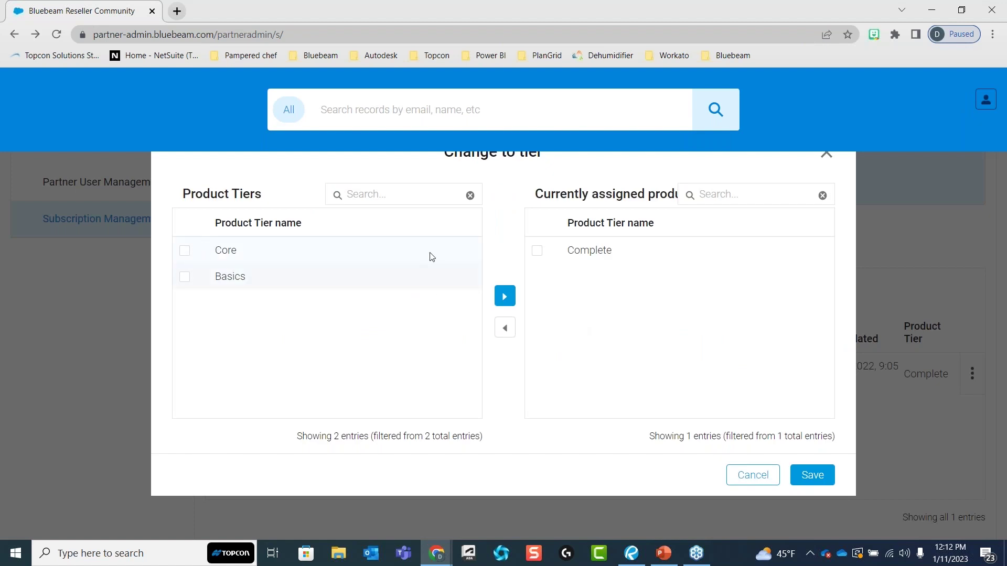
pyautogui.click(188, 253)
pyautogui.click(186, 277)
pyautogui.click(507, 297)
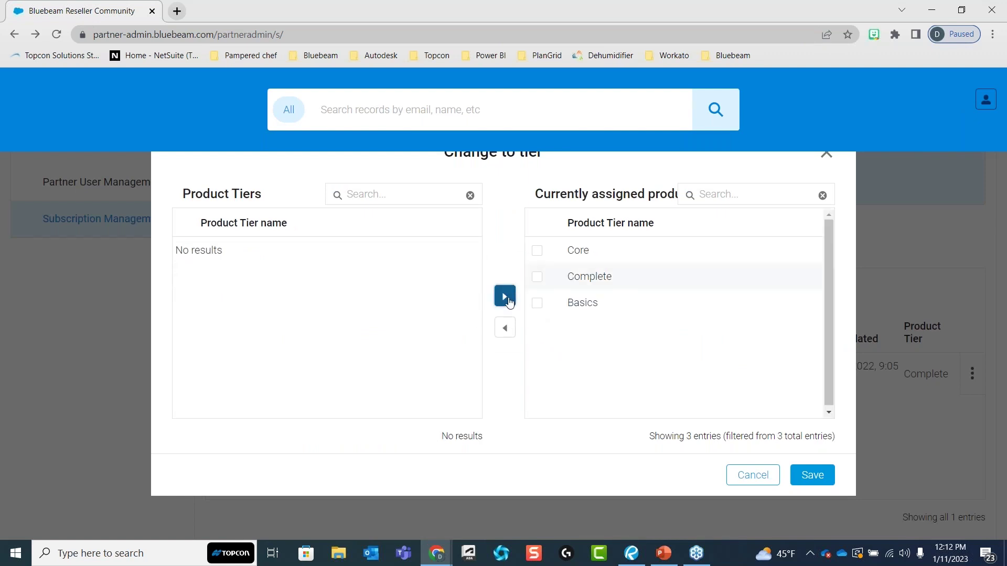
pyautogui.click(808, 481)
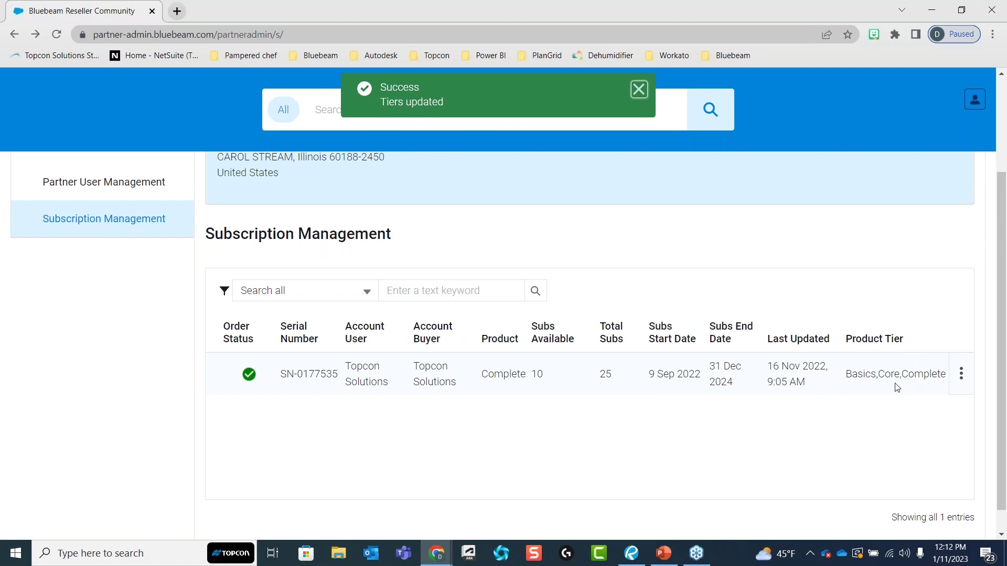
# Step: View the product tier access options of the first user listed under Partner User Management and close them without changes
pyautogui.click(961, 374)
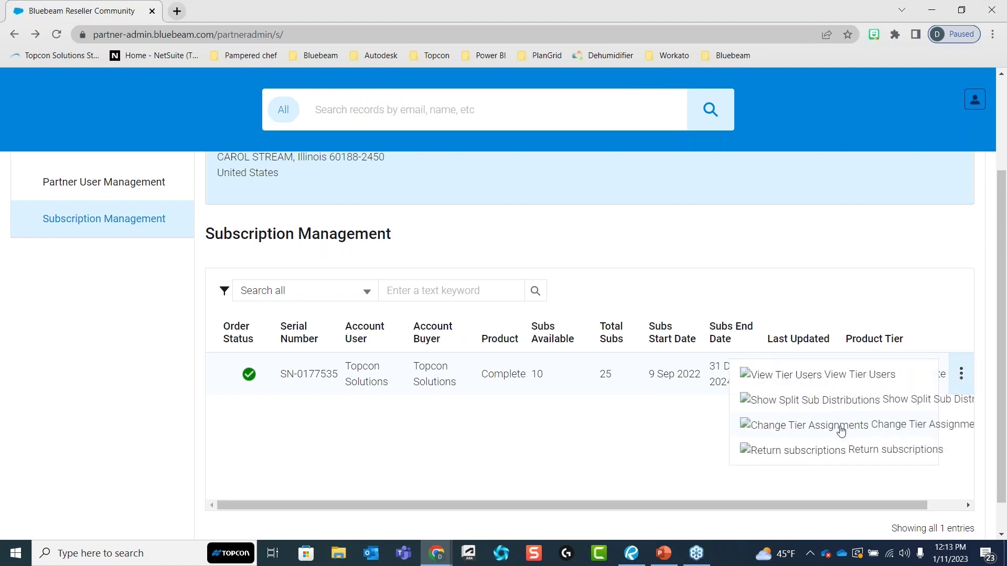
pyautogui.click(149, 191)
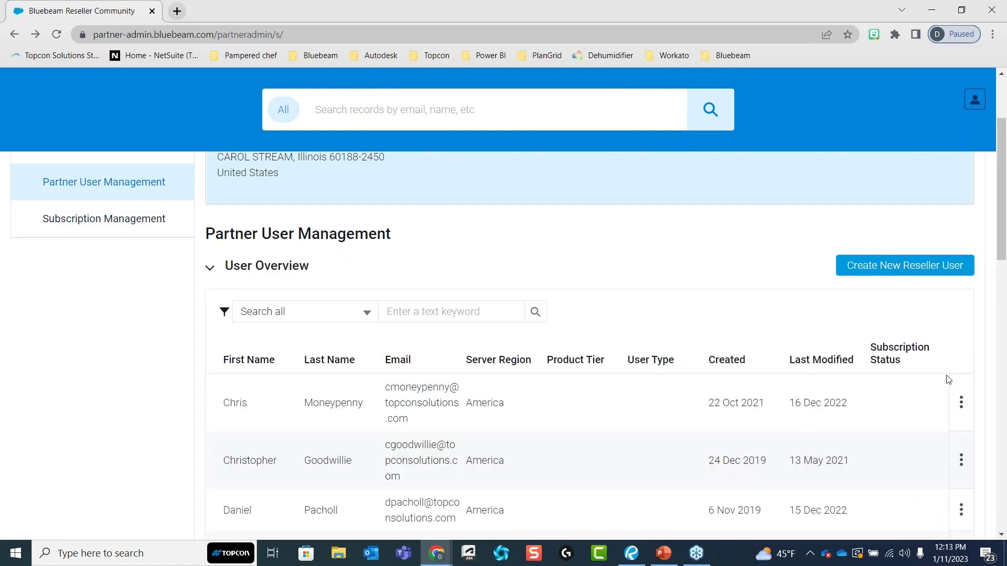
pyautogui.click(960, 402)
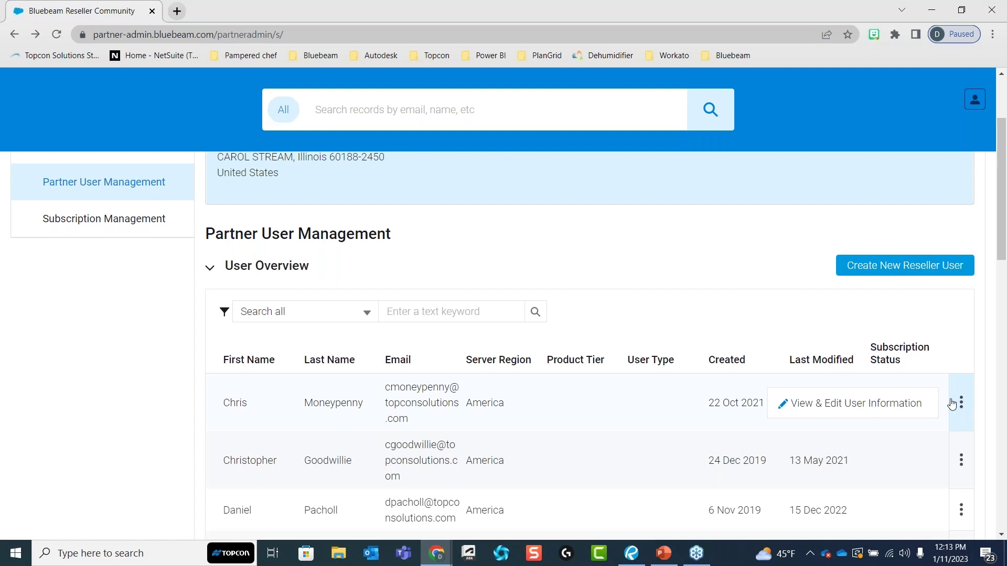
pyautogui.click(915, 413)
pyautogui.scroll(-1, 645, 312)
pyautogui.click(722, 195)
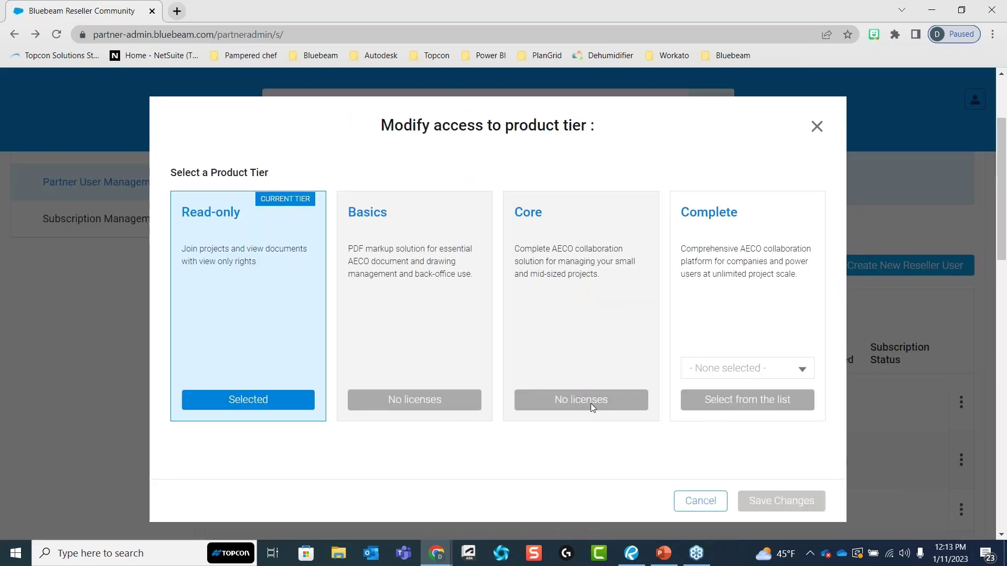
pyautogui.click(816, 126)
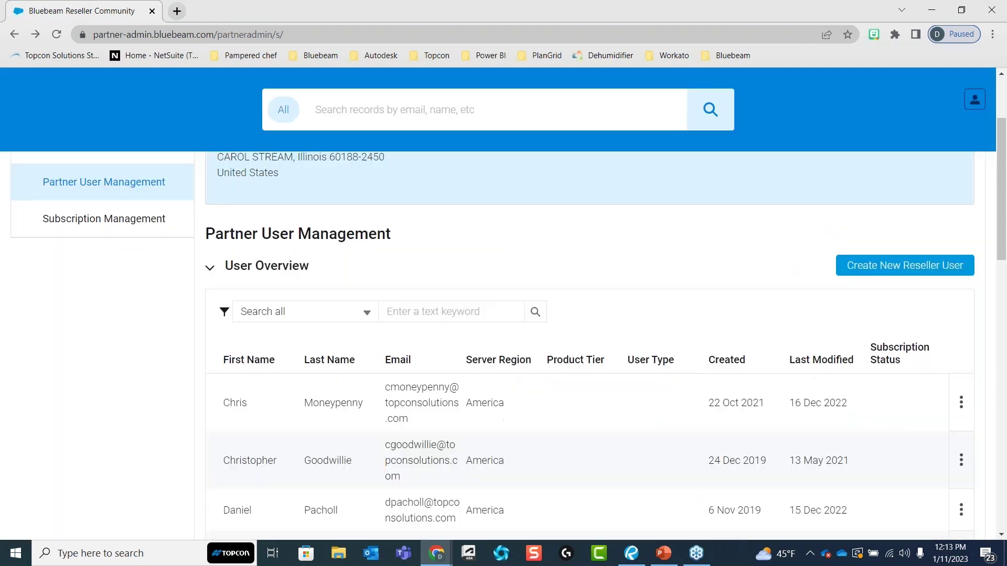
# Step: Remove the Core and Basics product tiers from the subscription's tier assignments, leaving only Complete assigned, and save
pyautogui.click(73, 221)
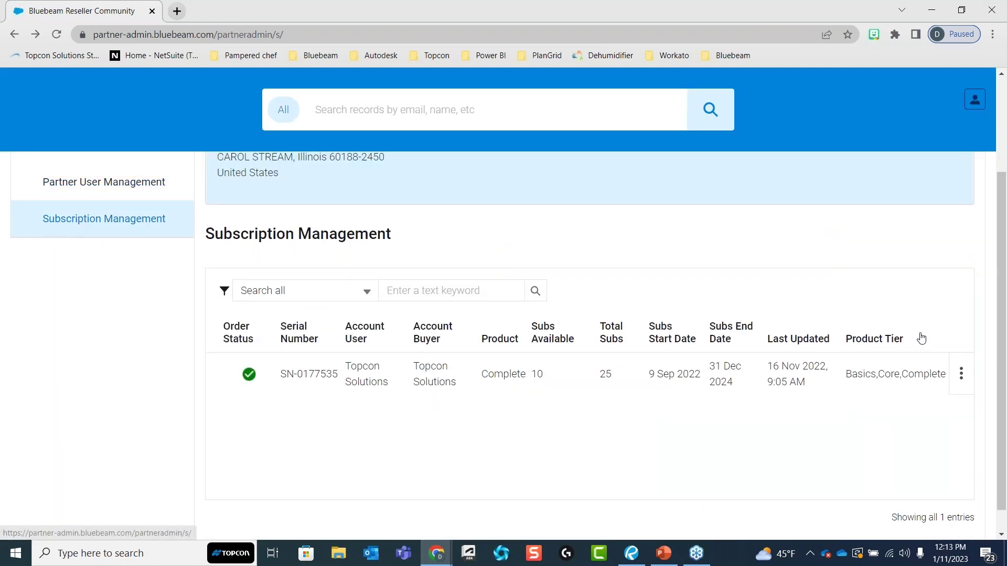
pyautogui.click(960, 374)
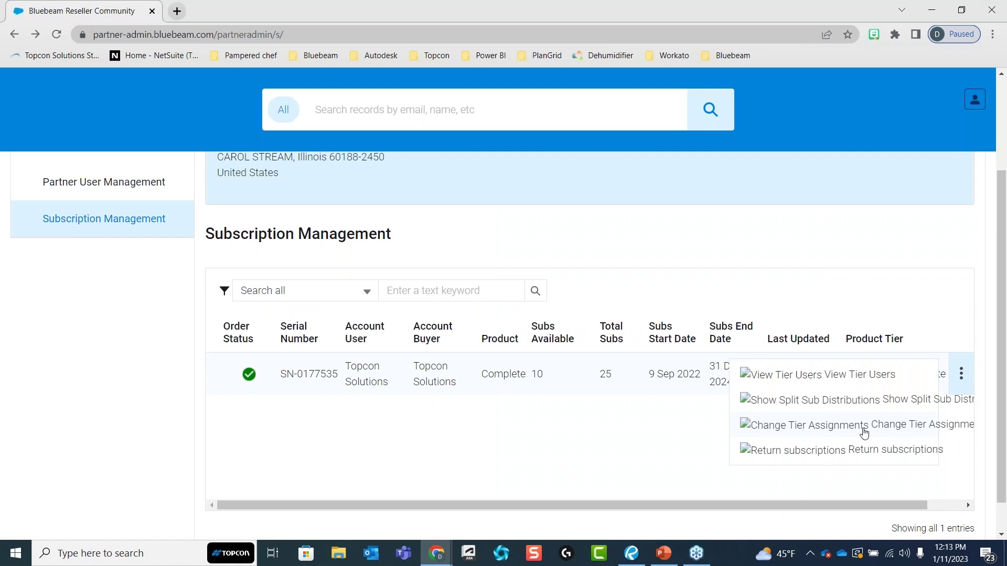
pyautogui.click(864, 433)
pyautogui.click(537, 251)
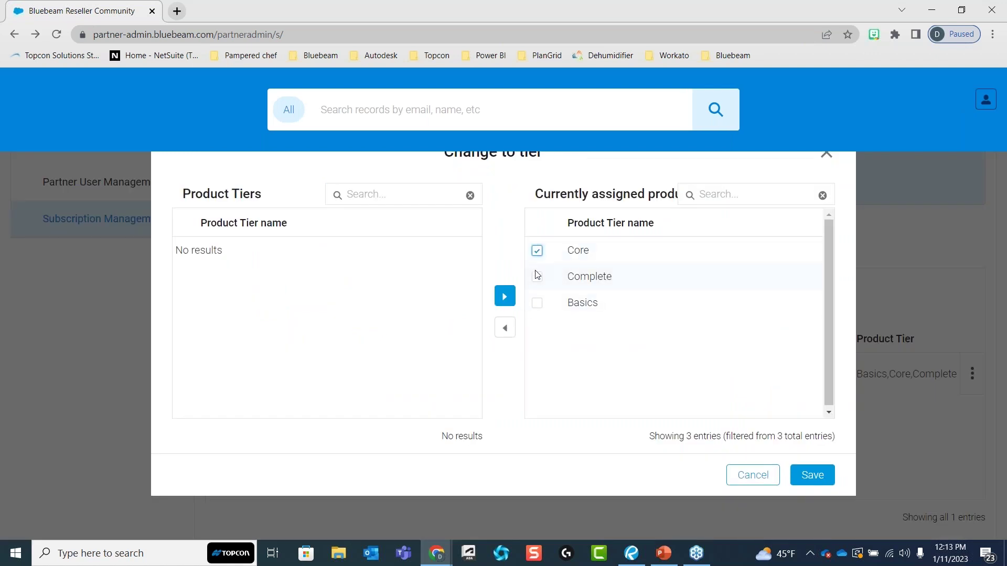
pyautogui.click(537, 250)
pyautogui.click(537, 277)
pyautogui.click(536, 303)
pyautogui.click(537, 251)
pyautogui.click(537, 277)
pyautogui.click(505, 330)
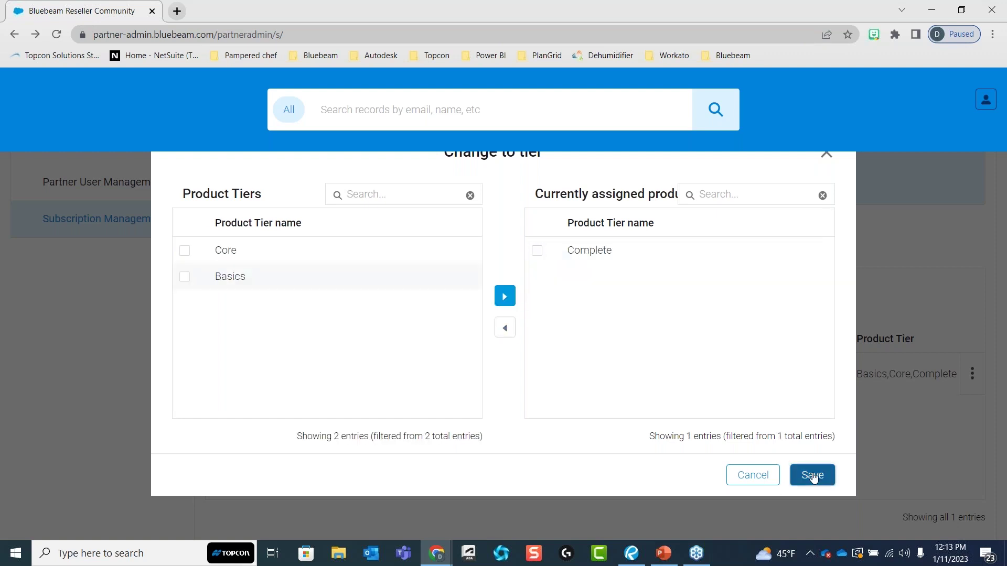
pyautogui.click(813, 476)
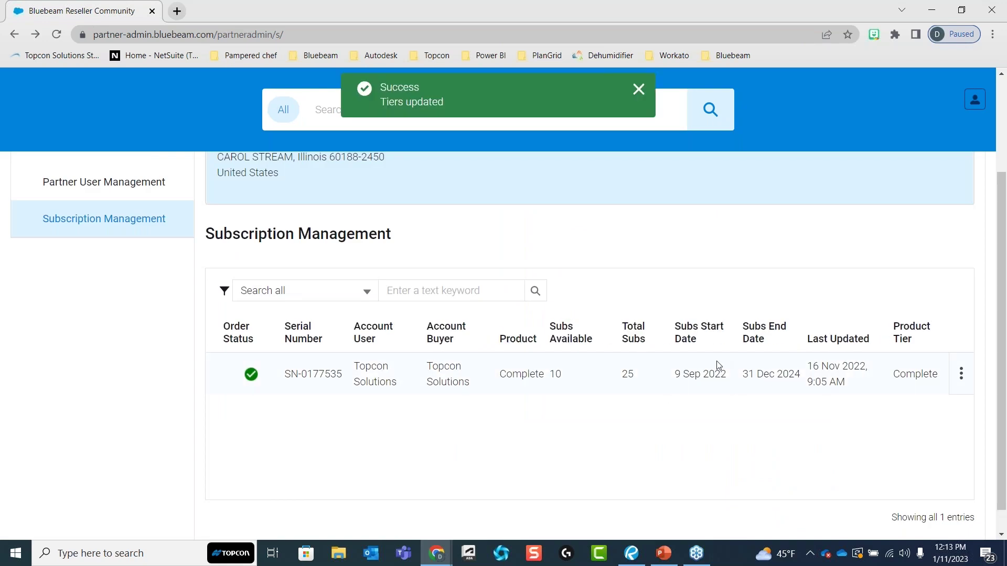
# Step: Open Partner Details and review the partner information for Topcon Solutions
pyautogui.click(139, 202)
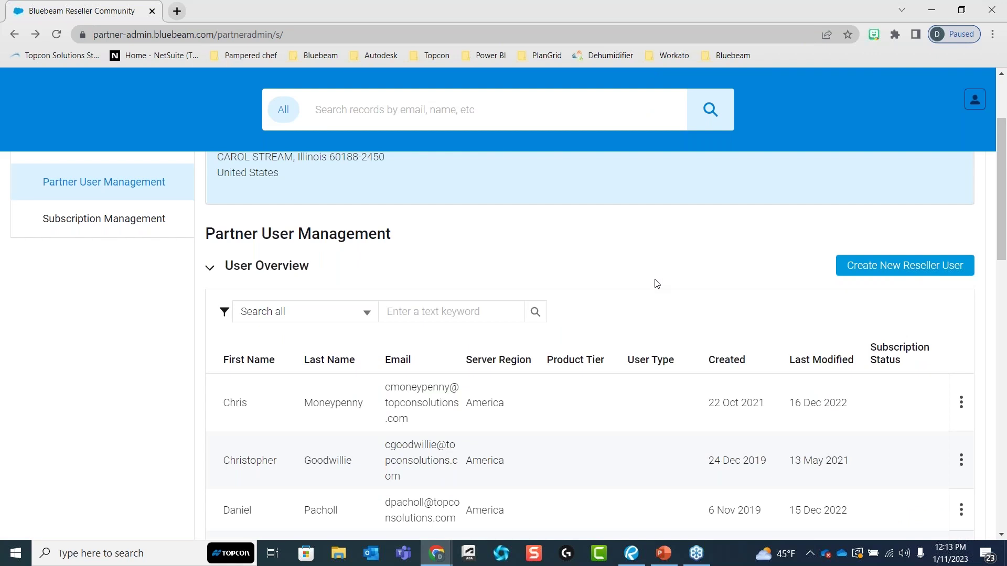
pyautogui.scroll(2, 650, 310)
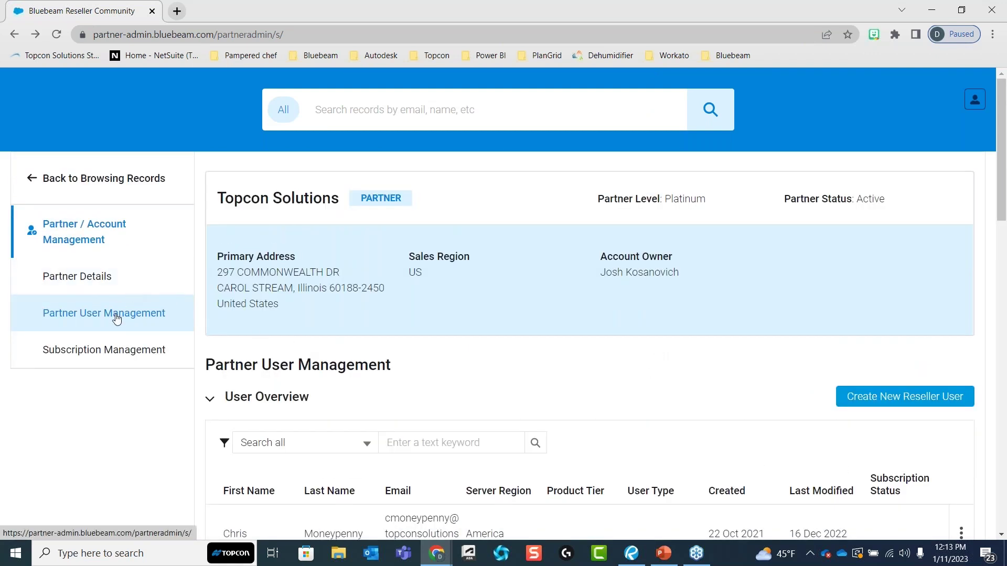
pyautogui.click(96, 284)
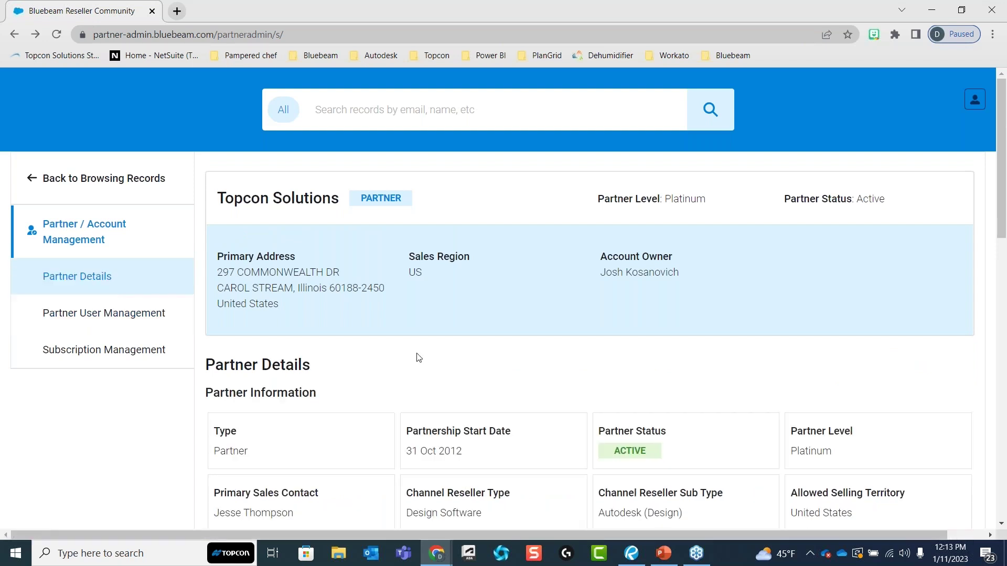
pyautogui.scroll(-1, 371, 339)
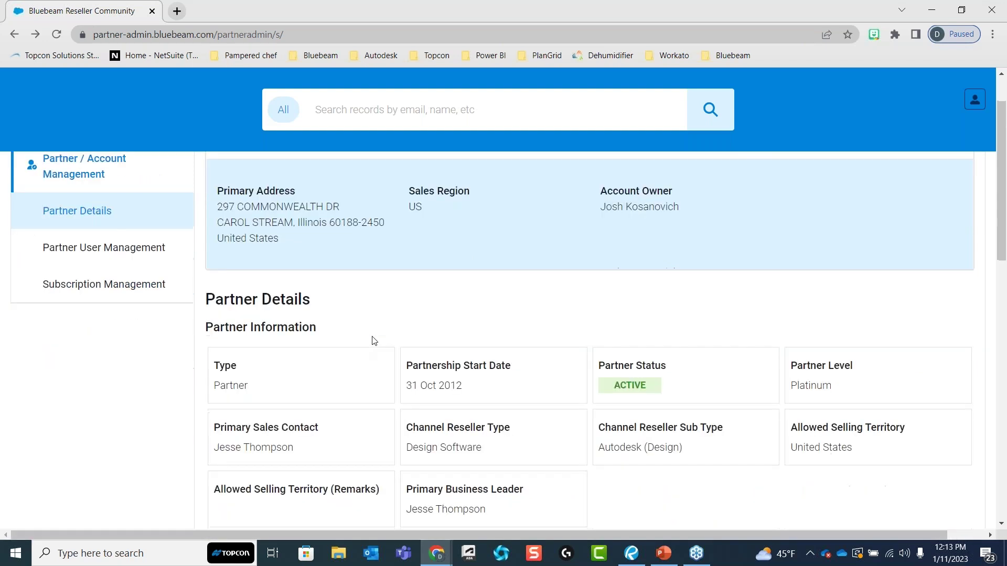
pyautogui.scroll(-3, 413, 304)
pyautogui.scroll(4, 411, 306)
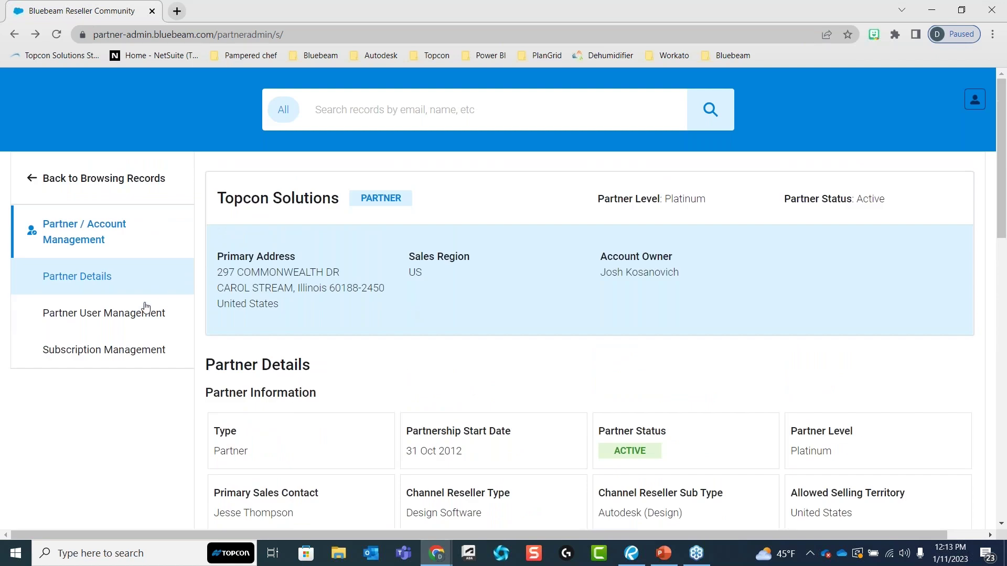
# Step: Return to Partner User Management, collapse the User Overview and examine each tier's users and subscriptions in the Product Tier Overview
pyautogui.click(144, 313)
pyautogui.scroll(-4, 537, 338)
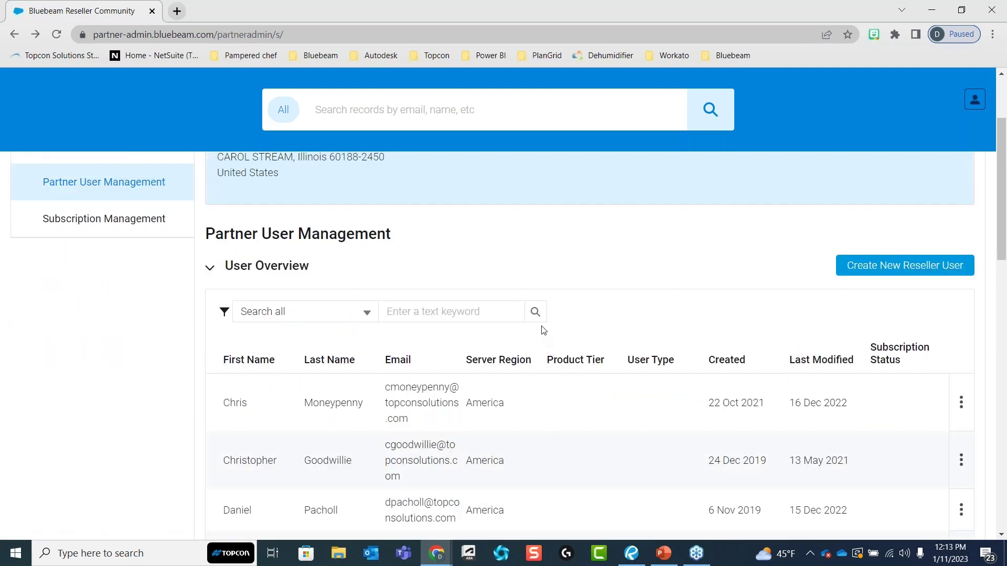
pyautogui.scroll(3, 182, 263)
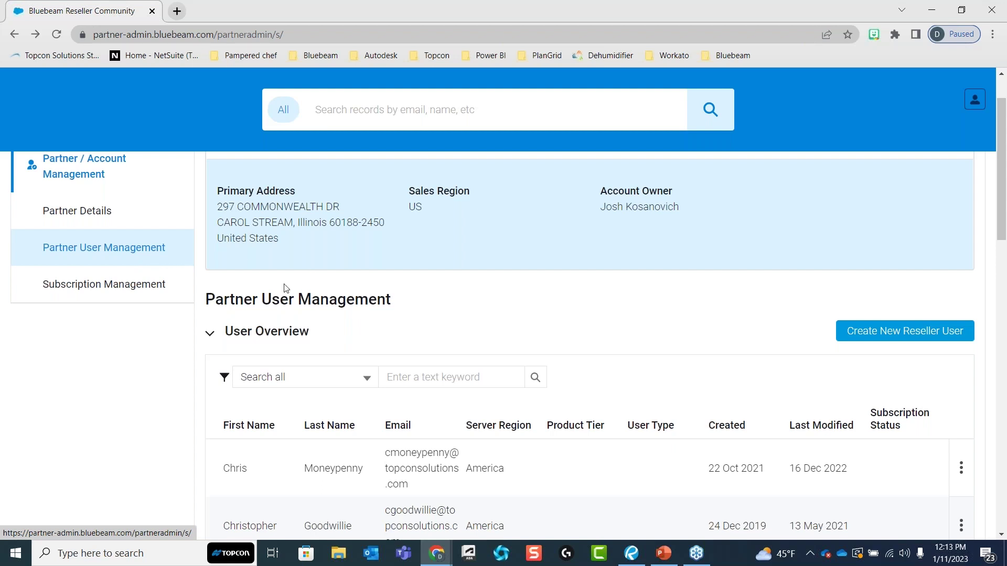
pyautogui.click(213, 338)
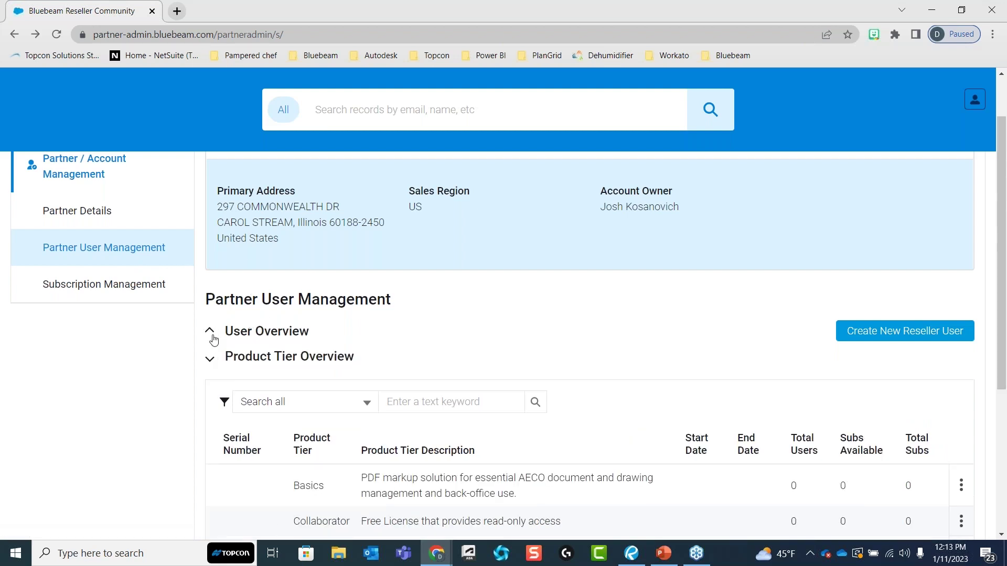
pyautogui.scroll(-3, 472, 338)
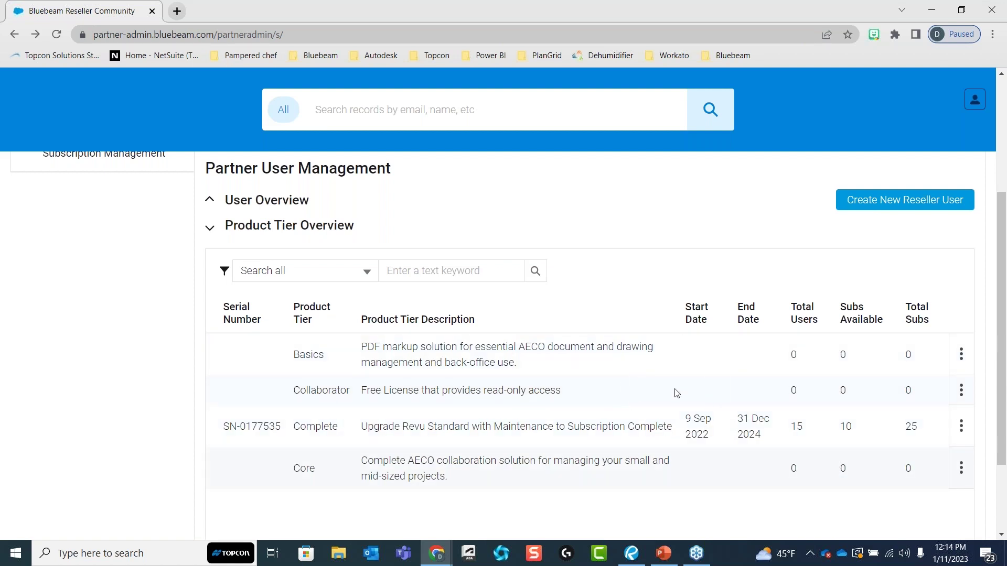
pyautogui.click(585, 393)
pyautogui.scroll(-2, 544, 370)
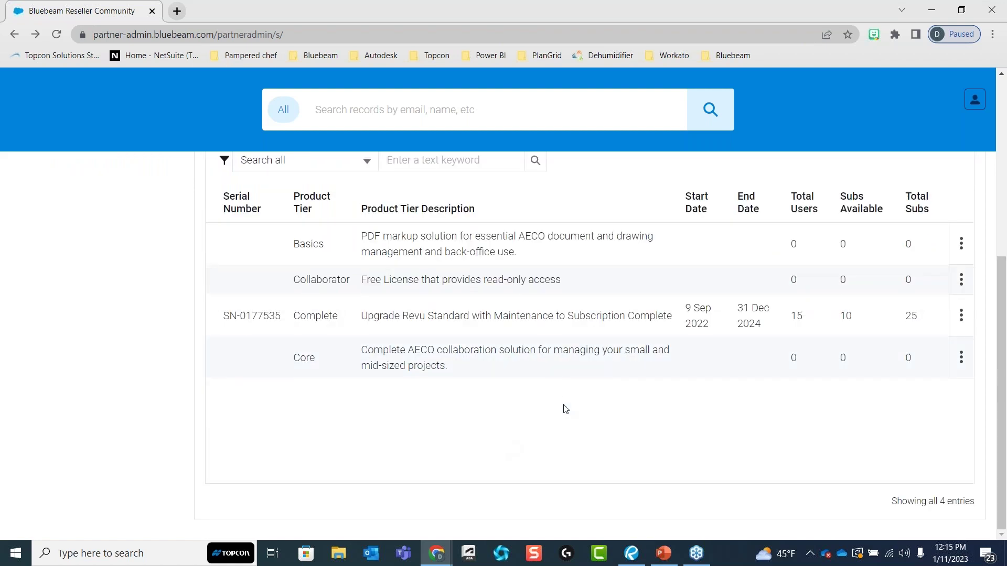
pyautogui.scroll(3, 592, 426)
pyautogui.scroll(2, 611, 358)
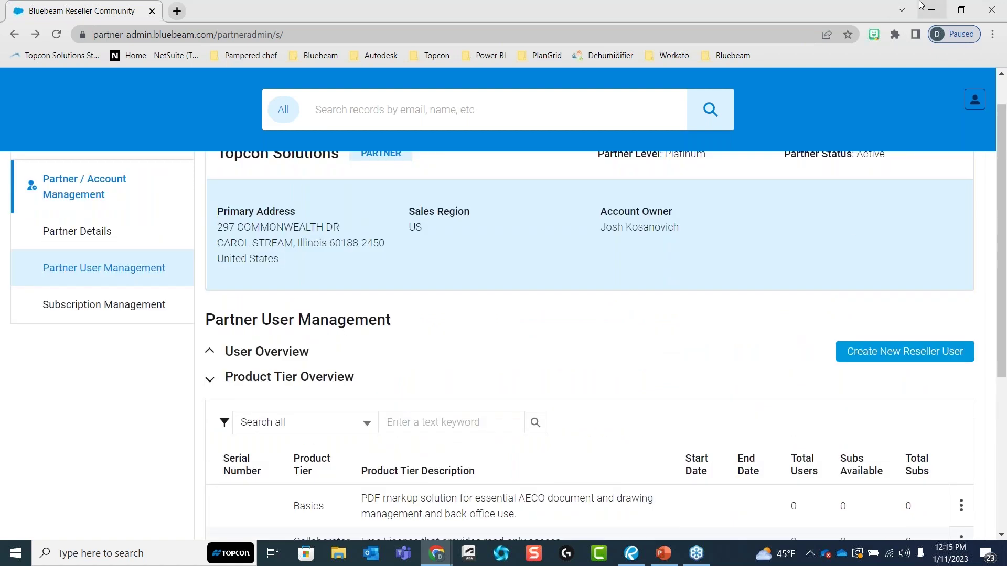
# Step: Switch to Bluebeam Revu to view the cover page of Construction Set B
pyautogui.click(632, 555)
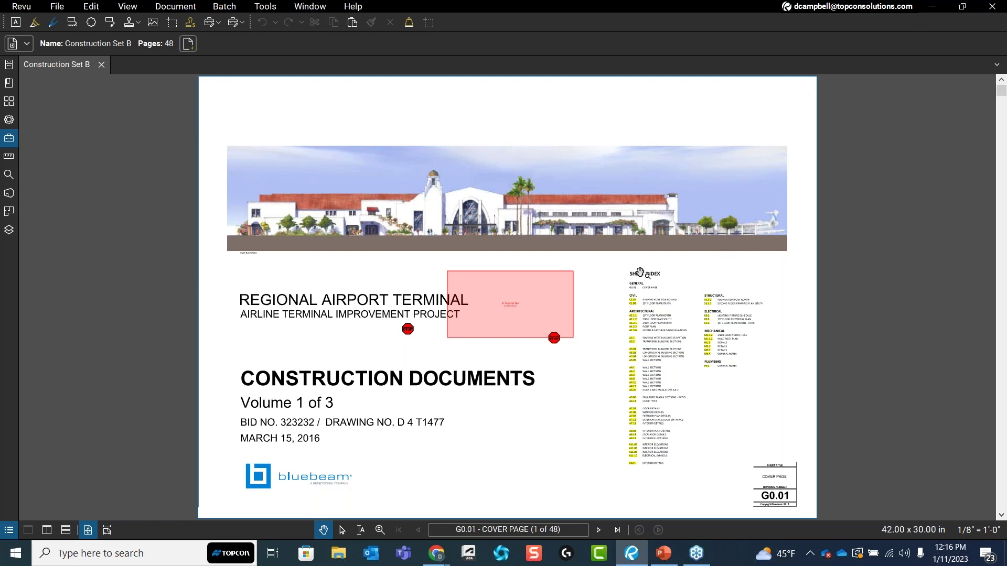
pyautogui.moveTo(572, 274)
pyautogui.click(313, 14)
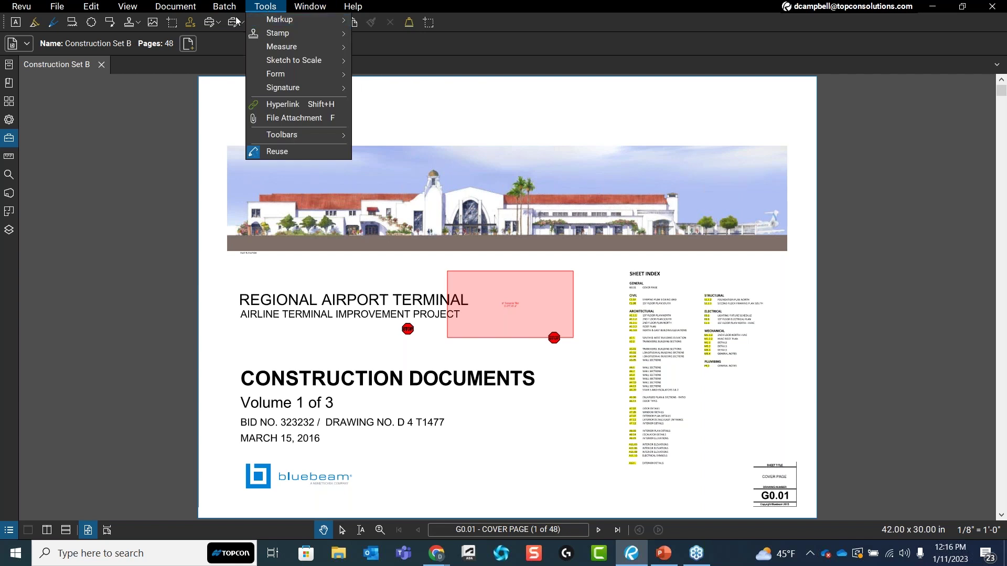
pyautogui.click(216, 7)
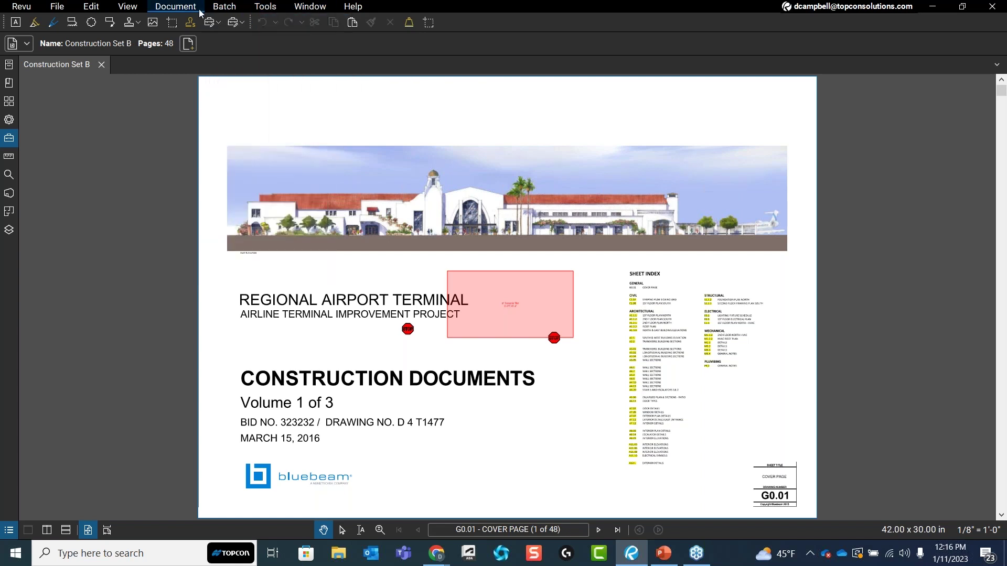
pyautogui.click(175, 6)
pyautogui.click(417, 143)
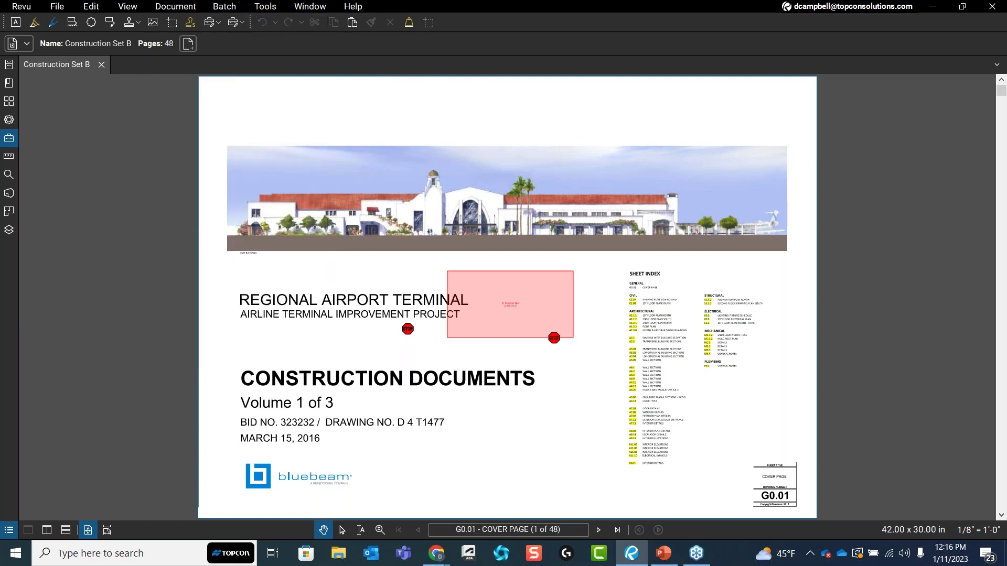